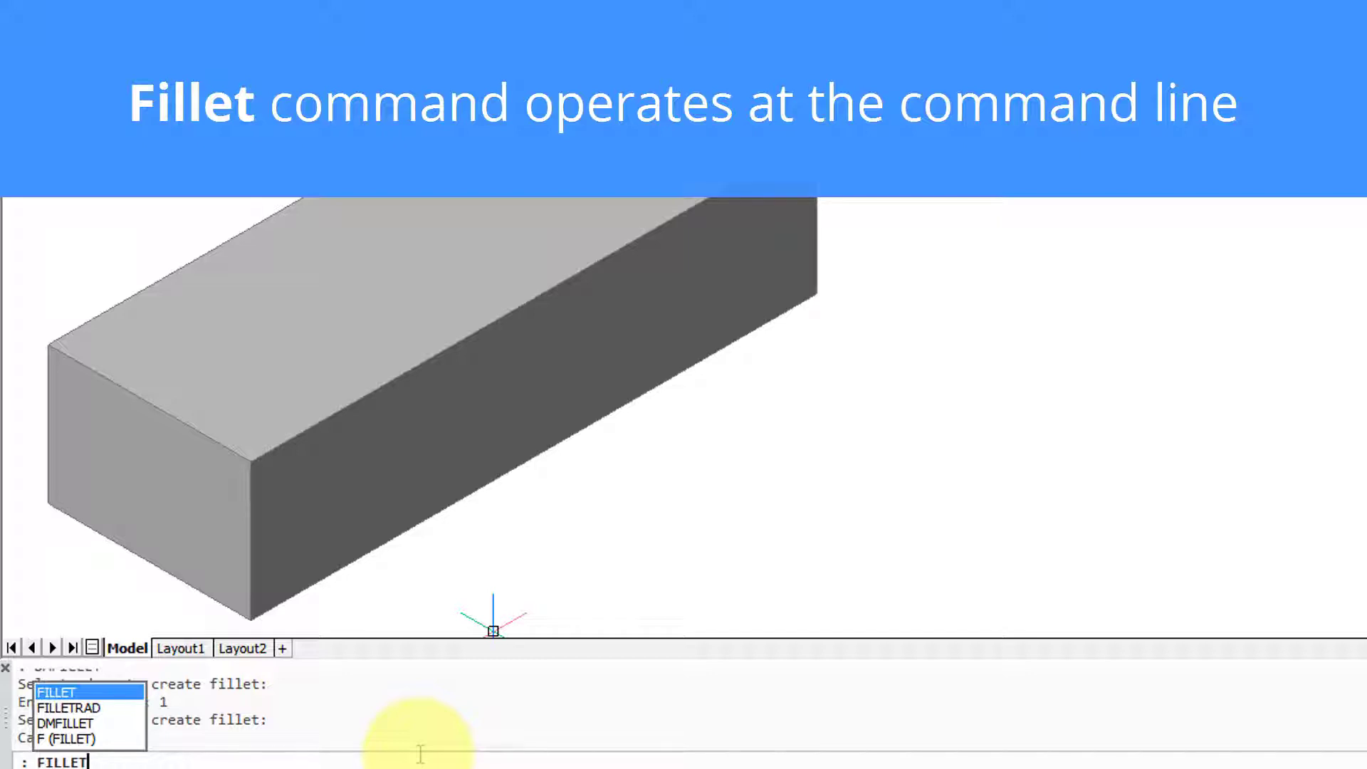
Fillet the box's long top-front edge with a 1/2" radius
key("Return")
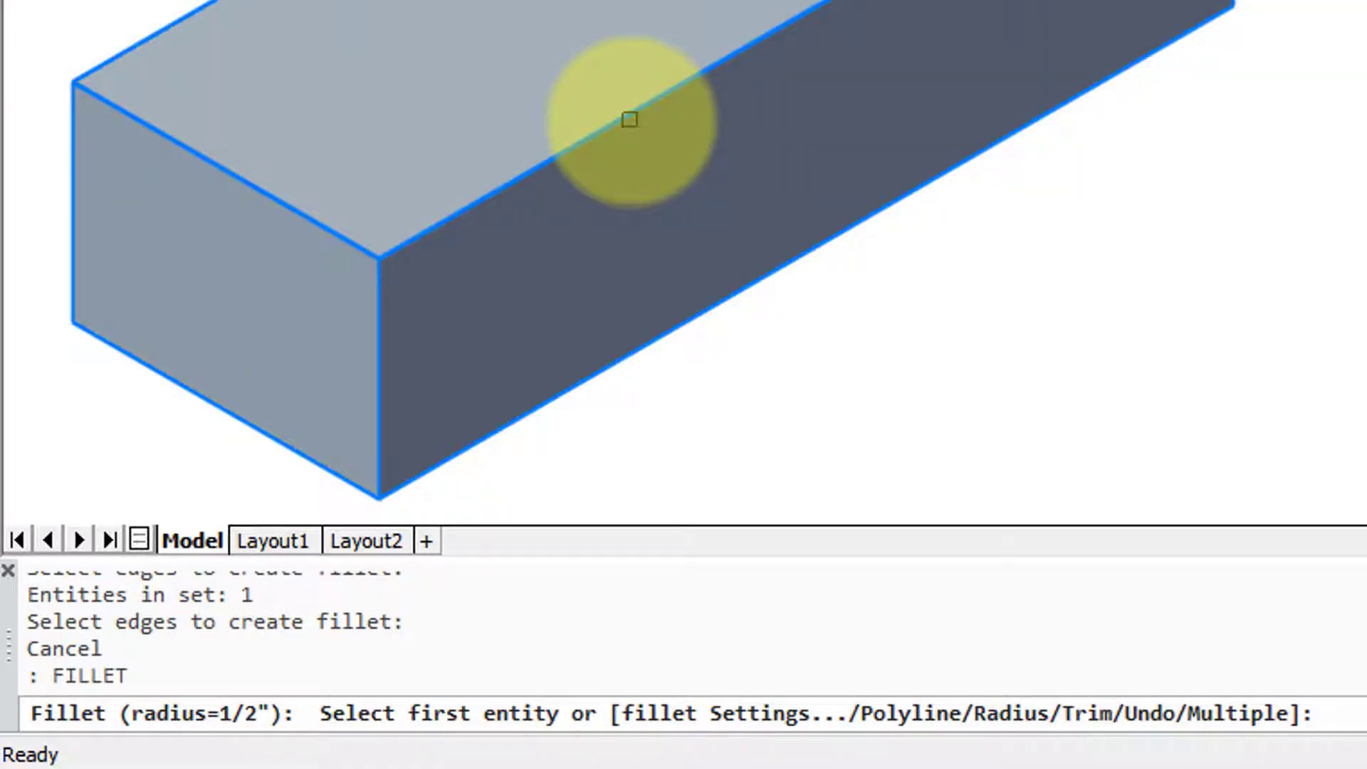
left_click(630, 119)
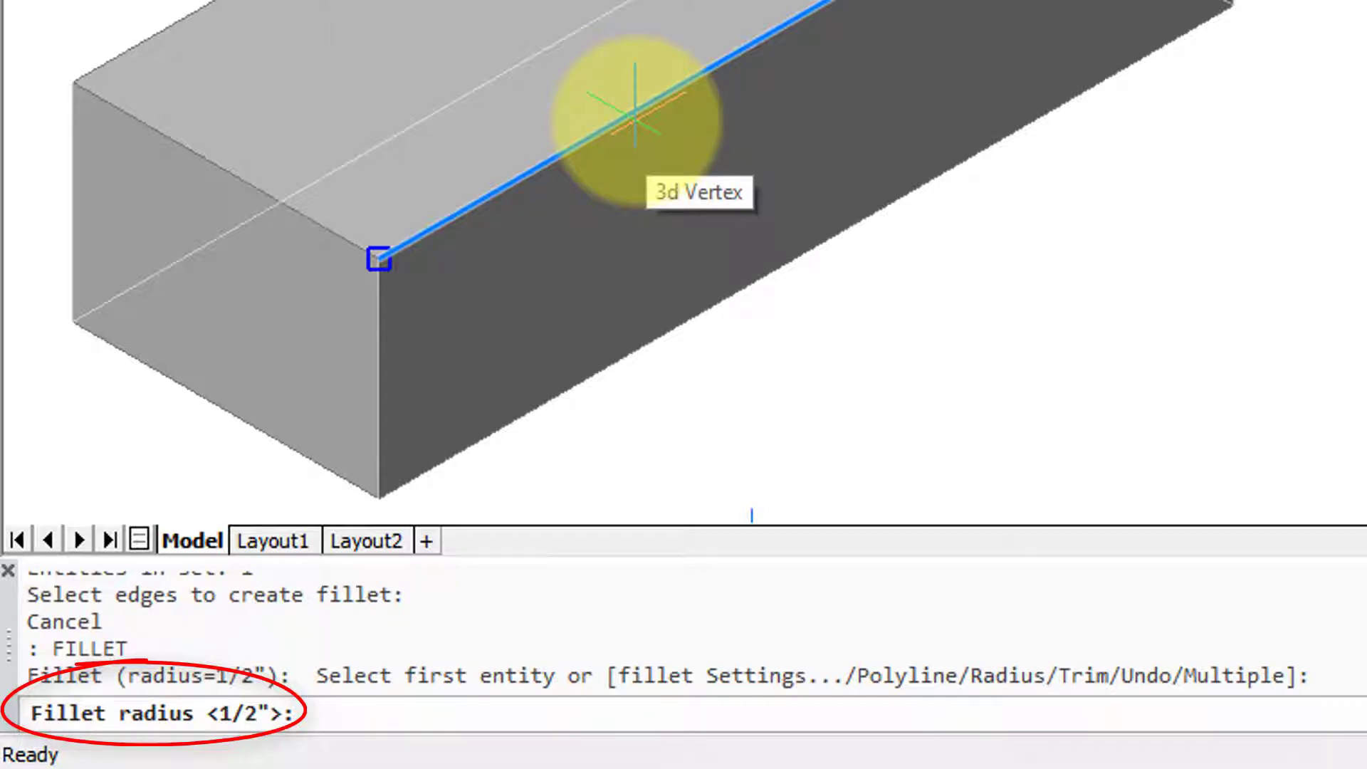
key("Return")
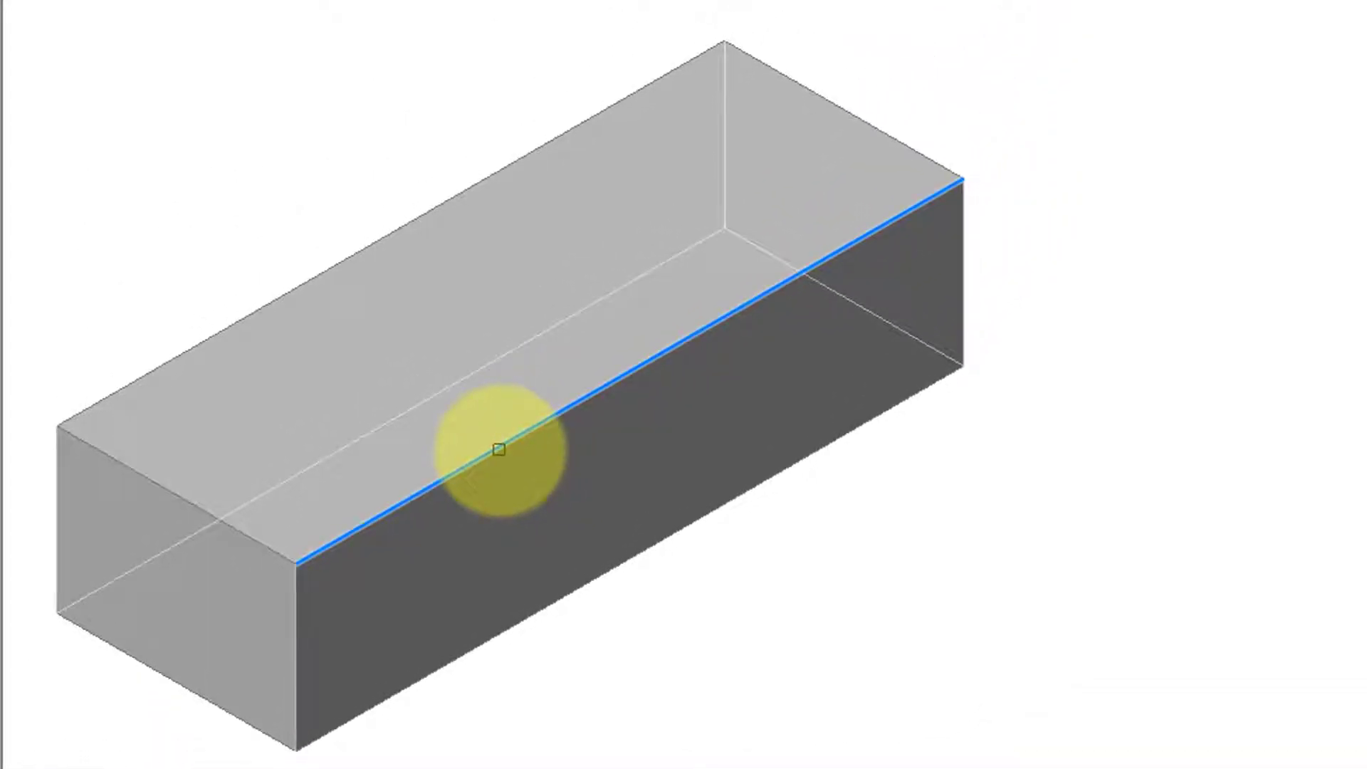
left_click(498, 449)
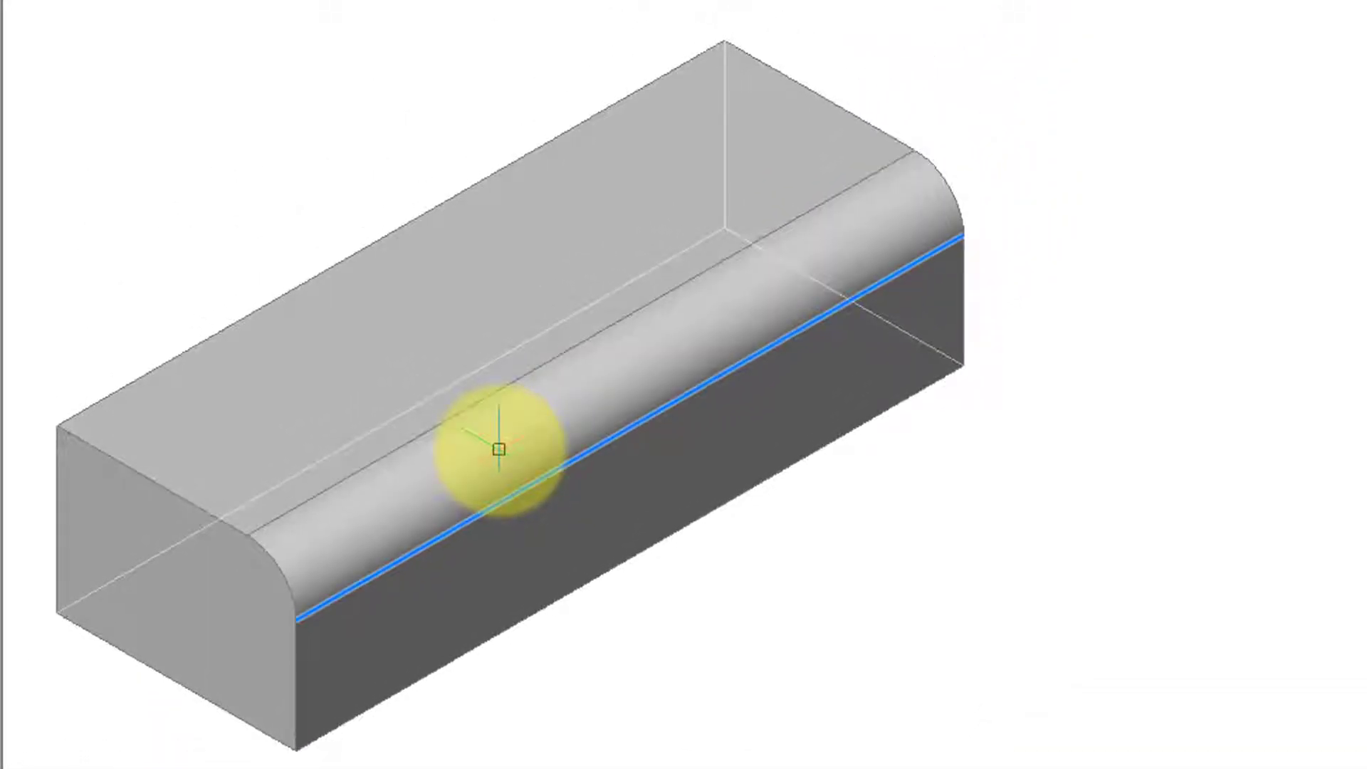
key("Return")
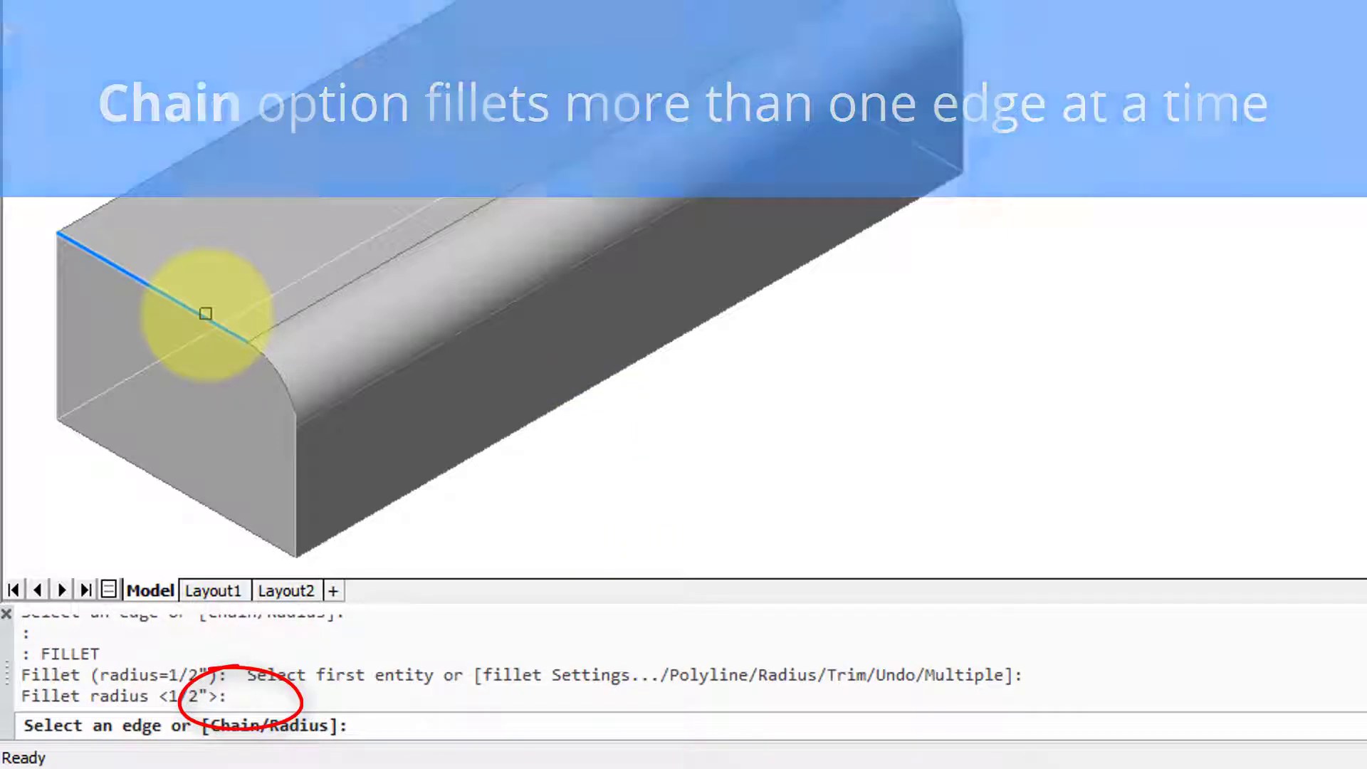
Fillet the connected top and left-end edge chain with the Chain option
type("c")
key("Return")
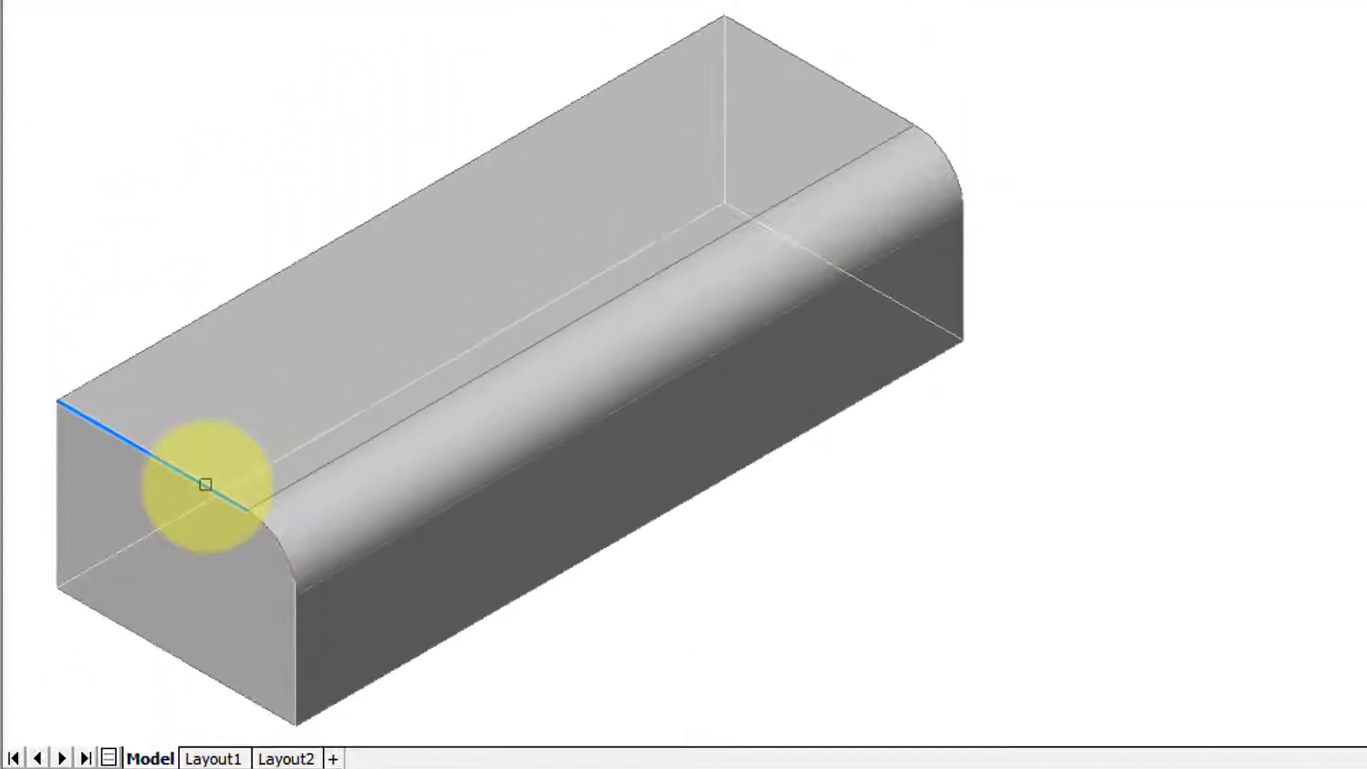
left_click(205, 315)
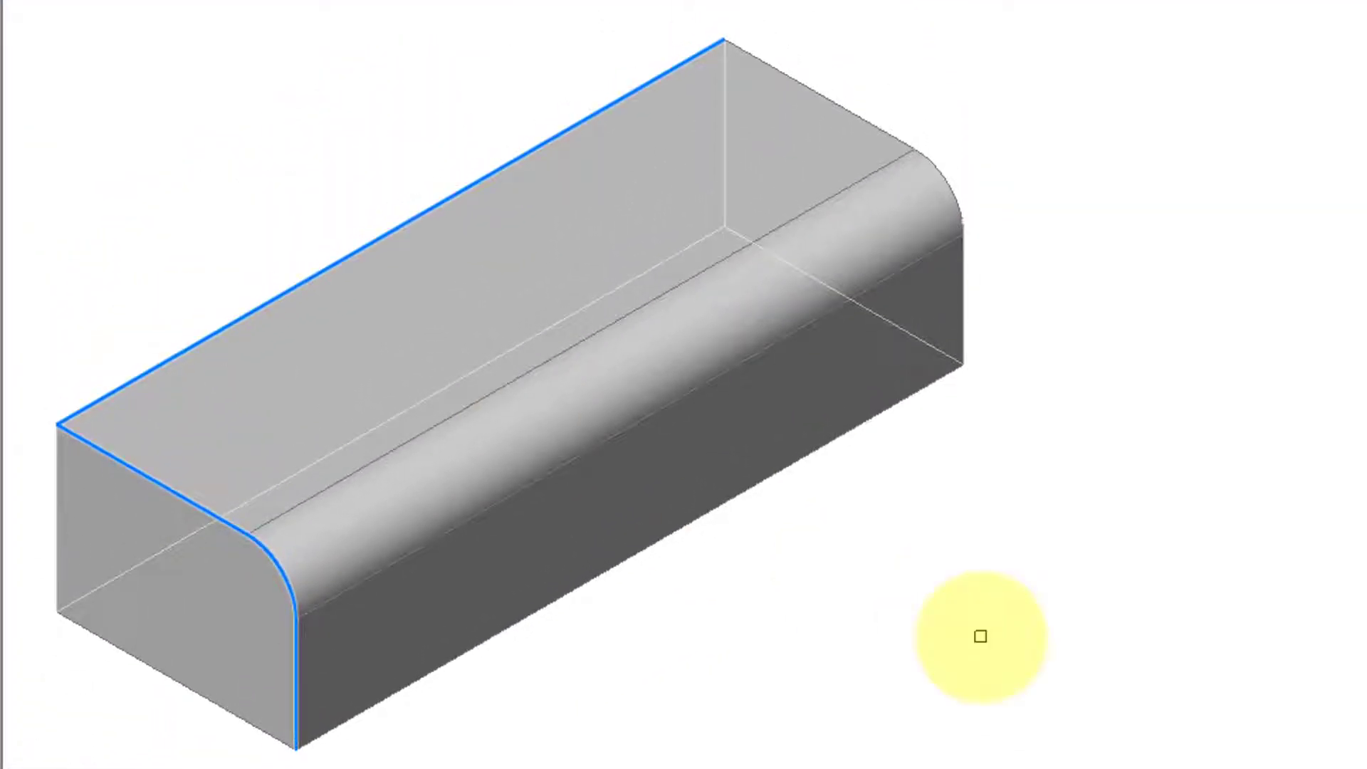
key("Return")
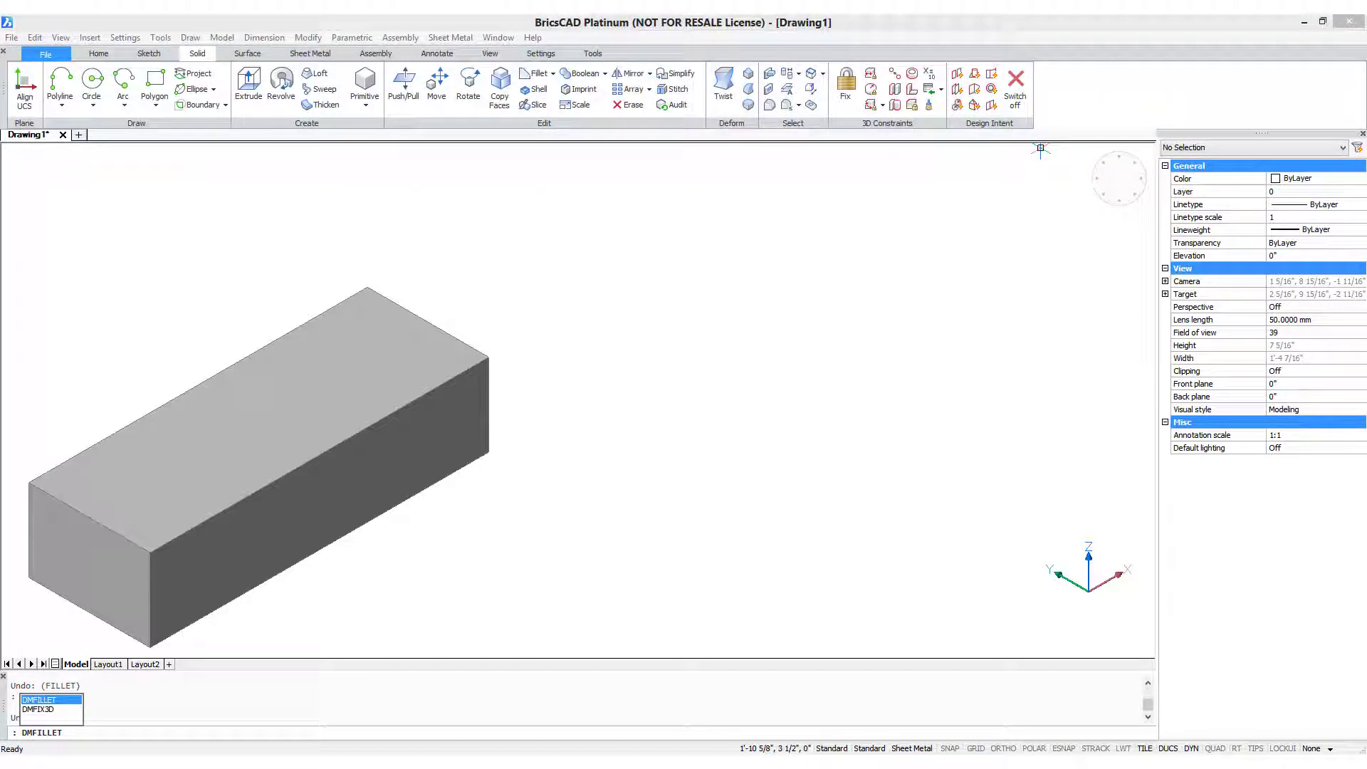
Undo the fillets, try a DMFILLET on the top-front edge, then undo it
left_click_drag(42, 733, 225, 730)
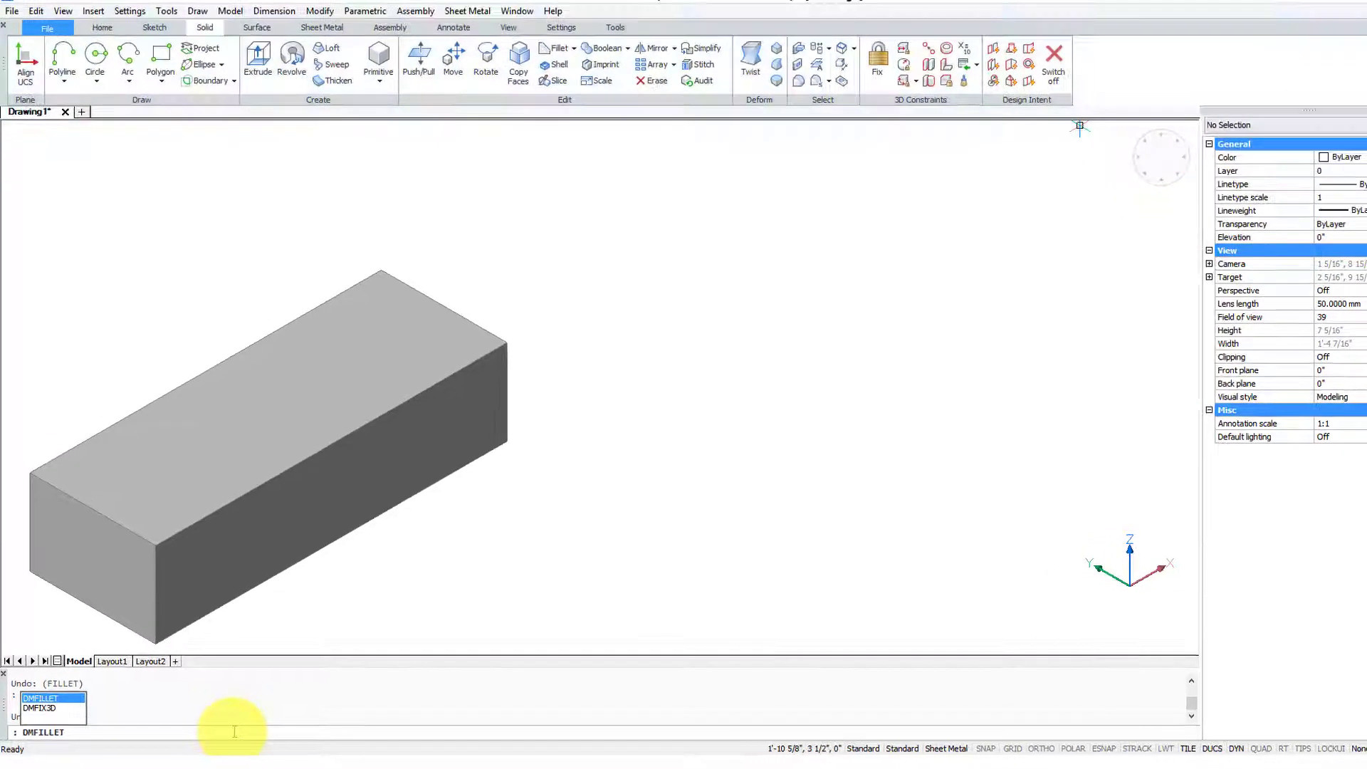
key("Return")
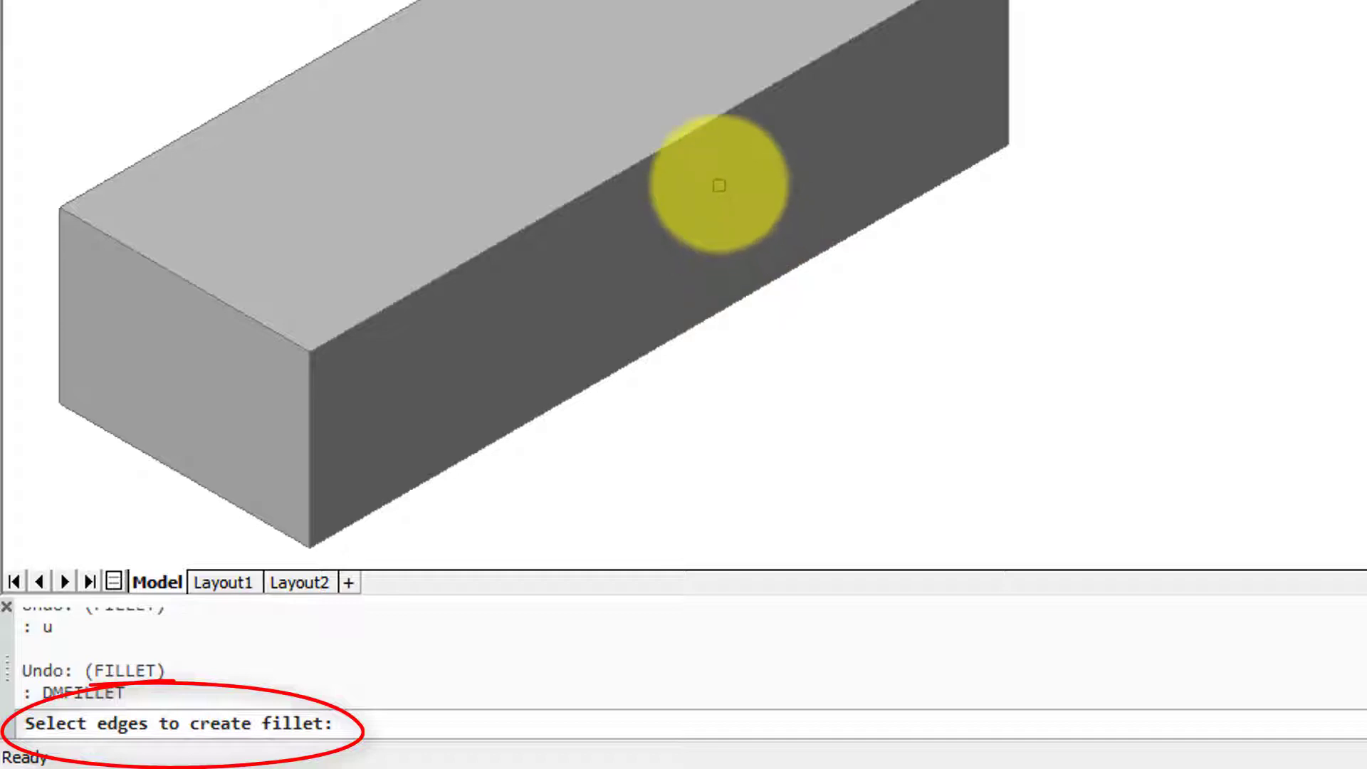
left_click(696, 135)
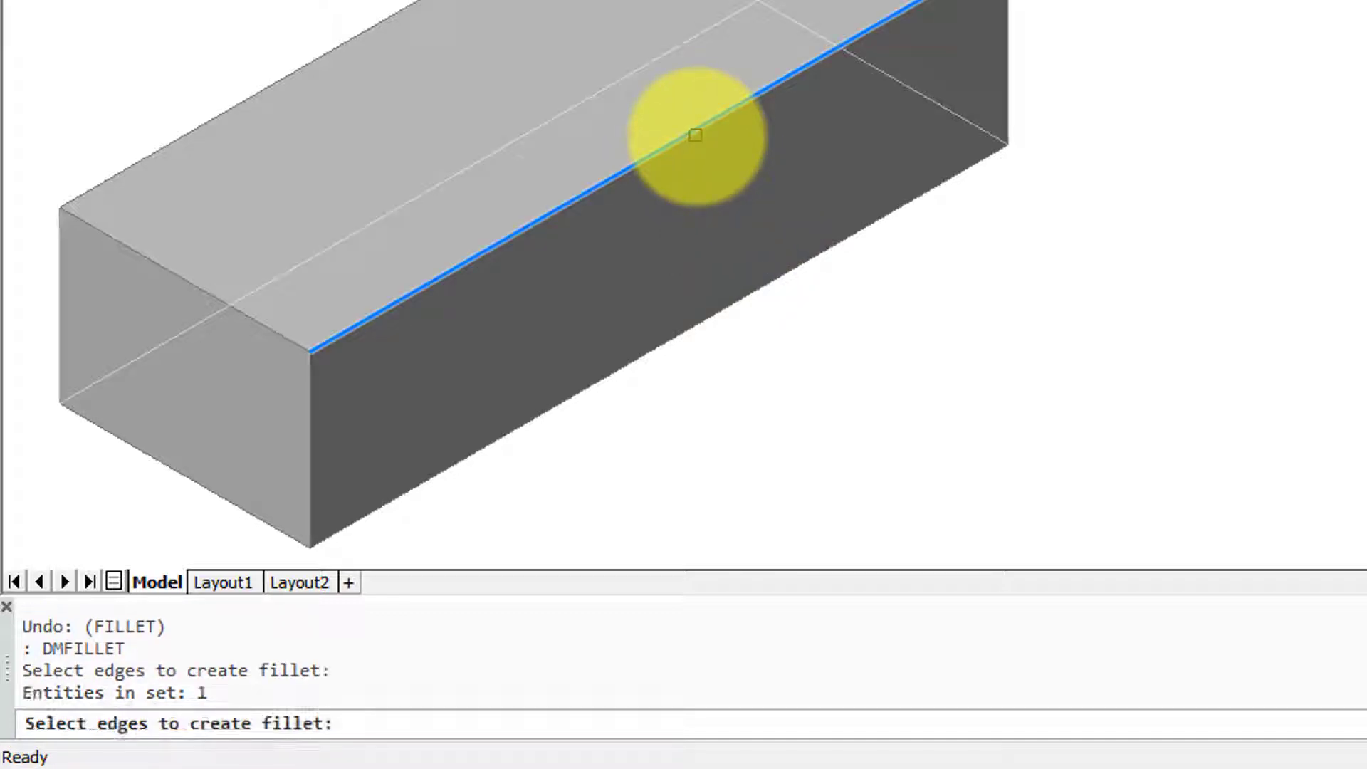
key("Return")
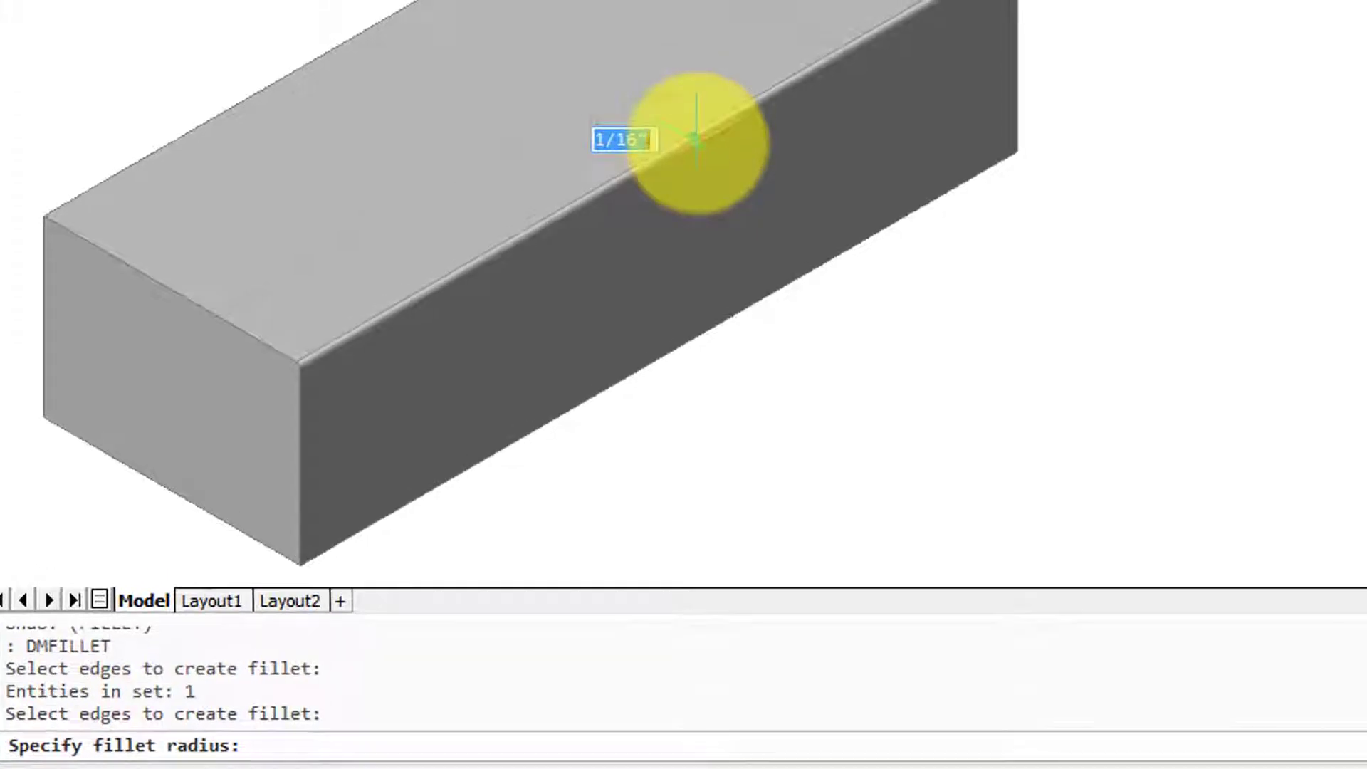
key("BackSpace")
type("0")
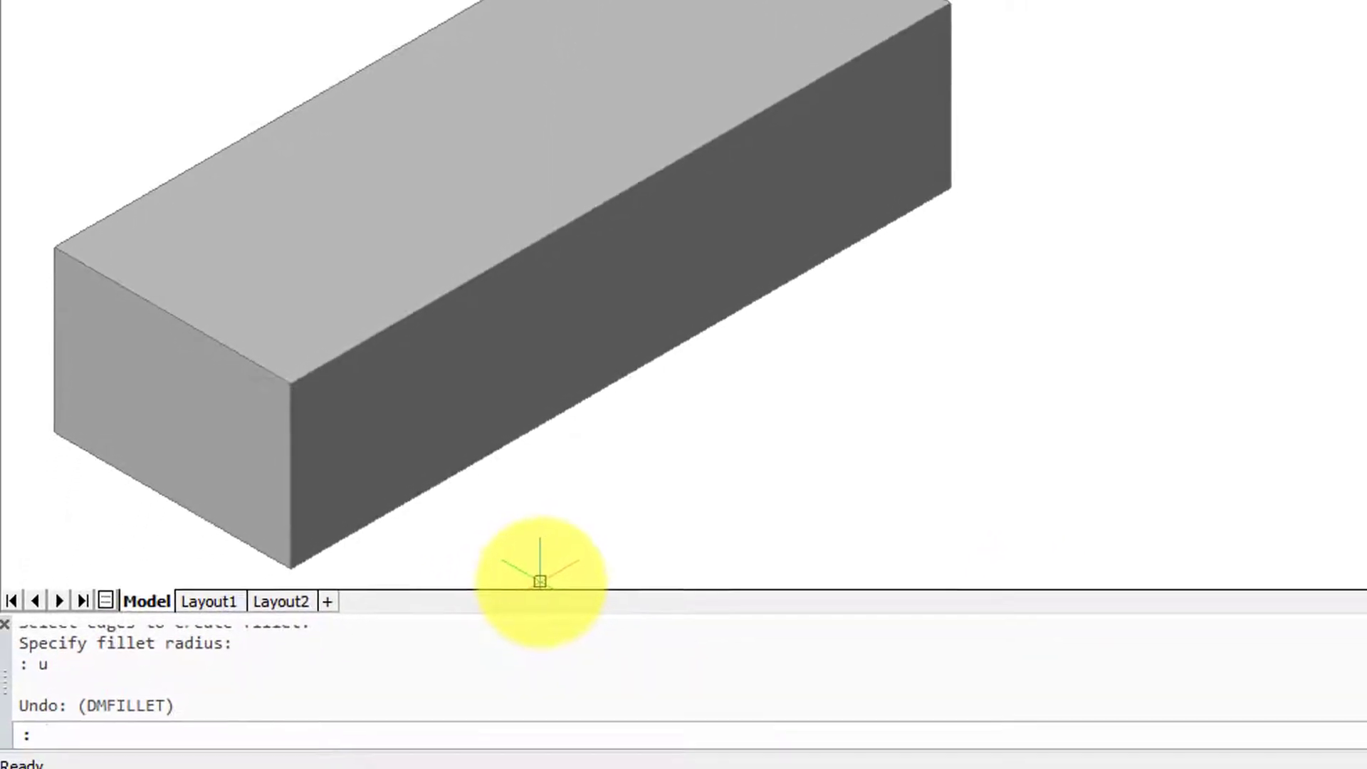
DMFILLET the top-front, top-back and left top edges with a radius of about 1 1/8"
type("dmf")
key("Return")
left_click(474, 278)
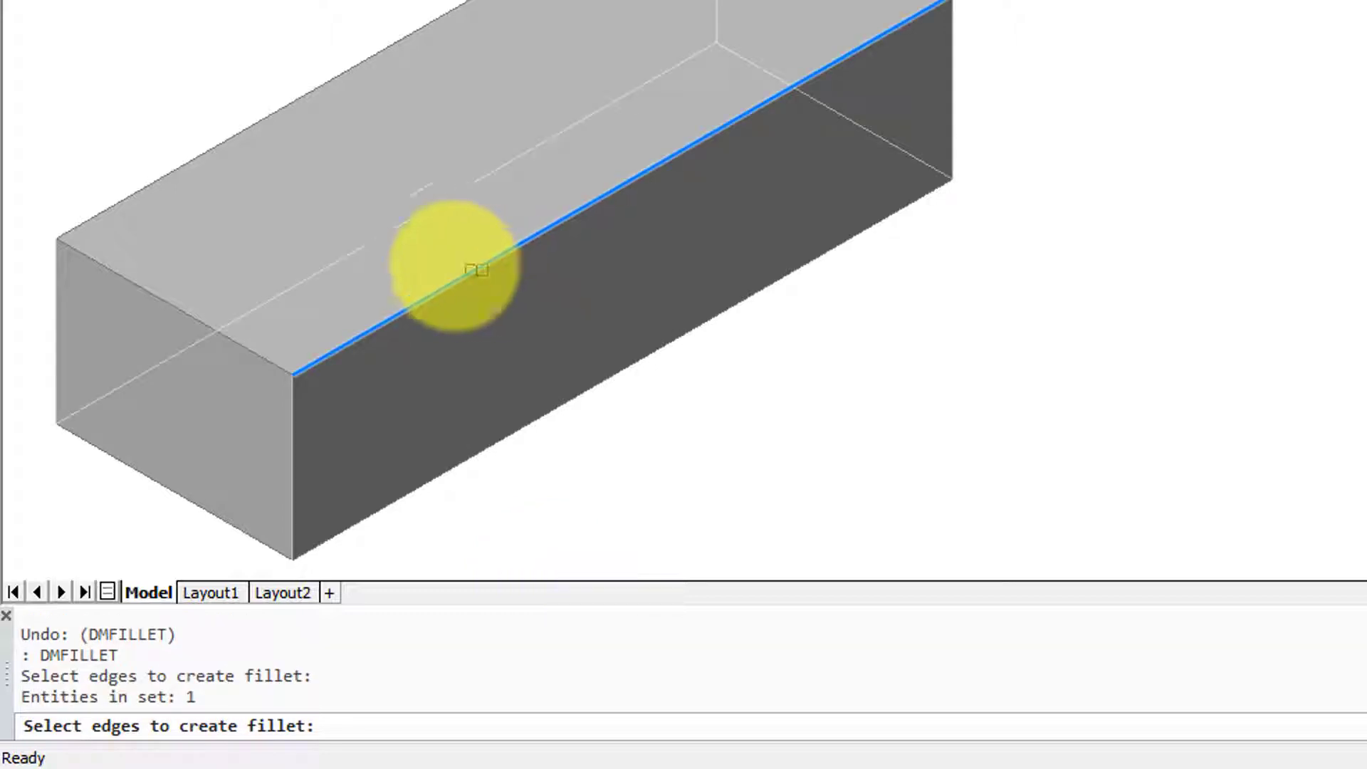
left_click(259, 122)
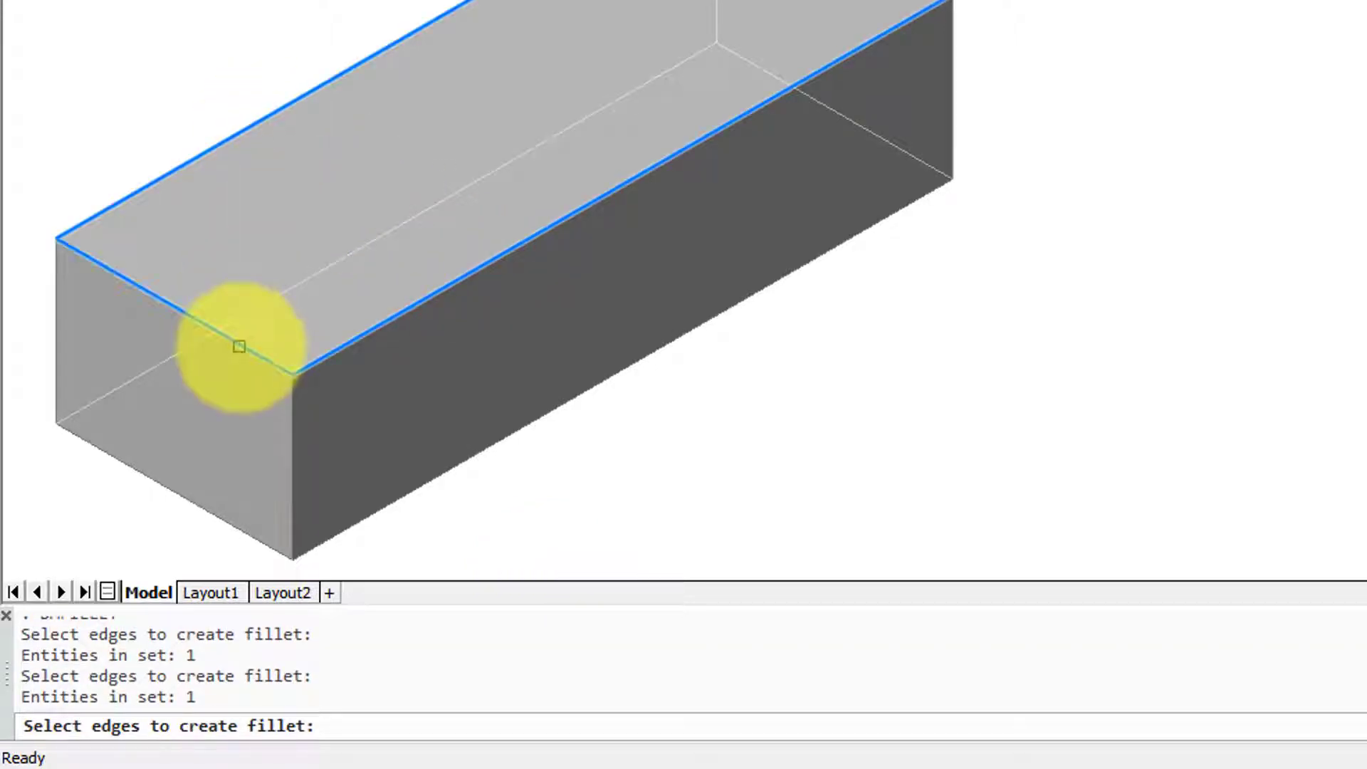
left_click(239, 347)
key("Return")
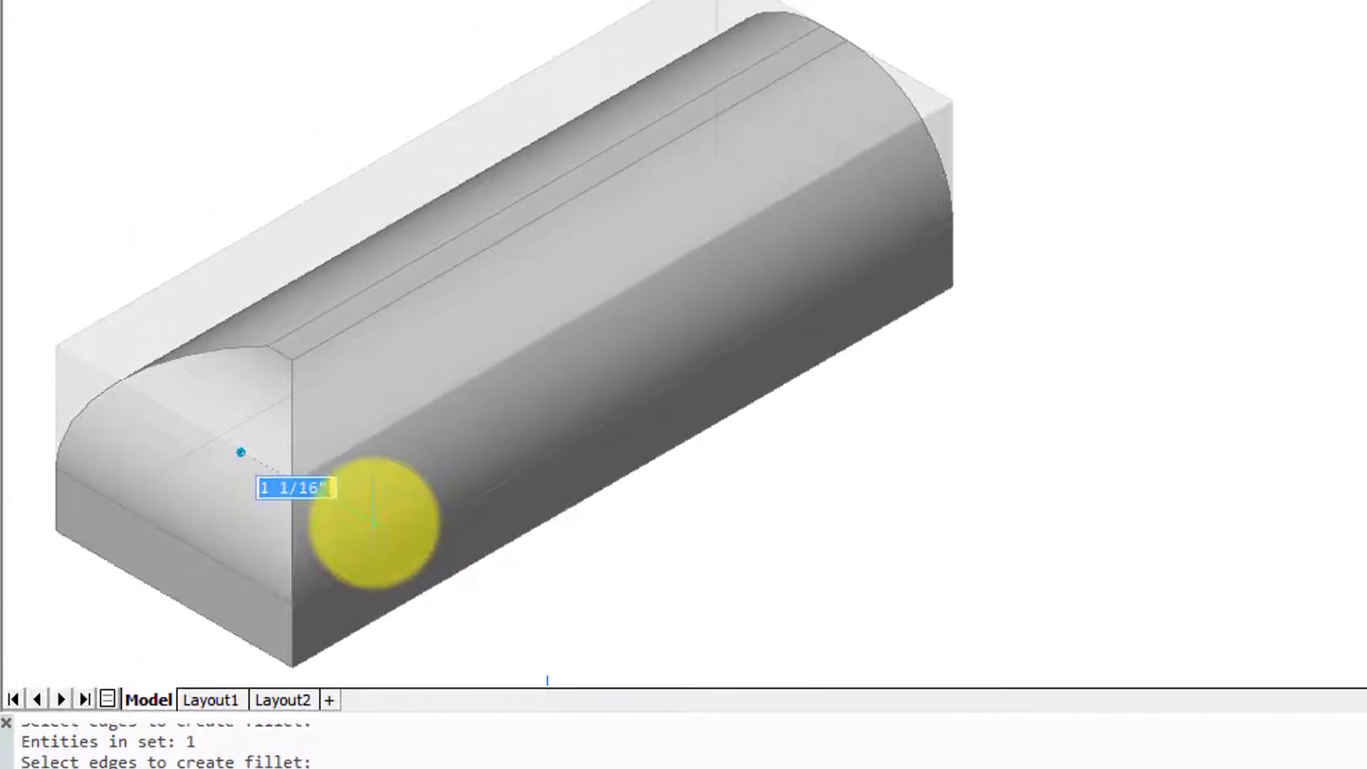
left_click(373, 522)
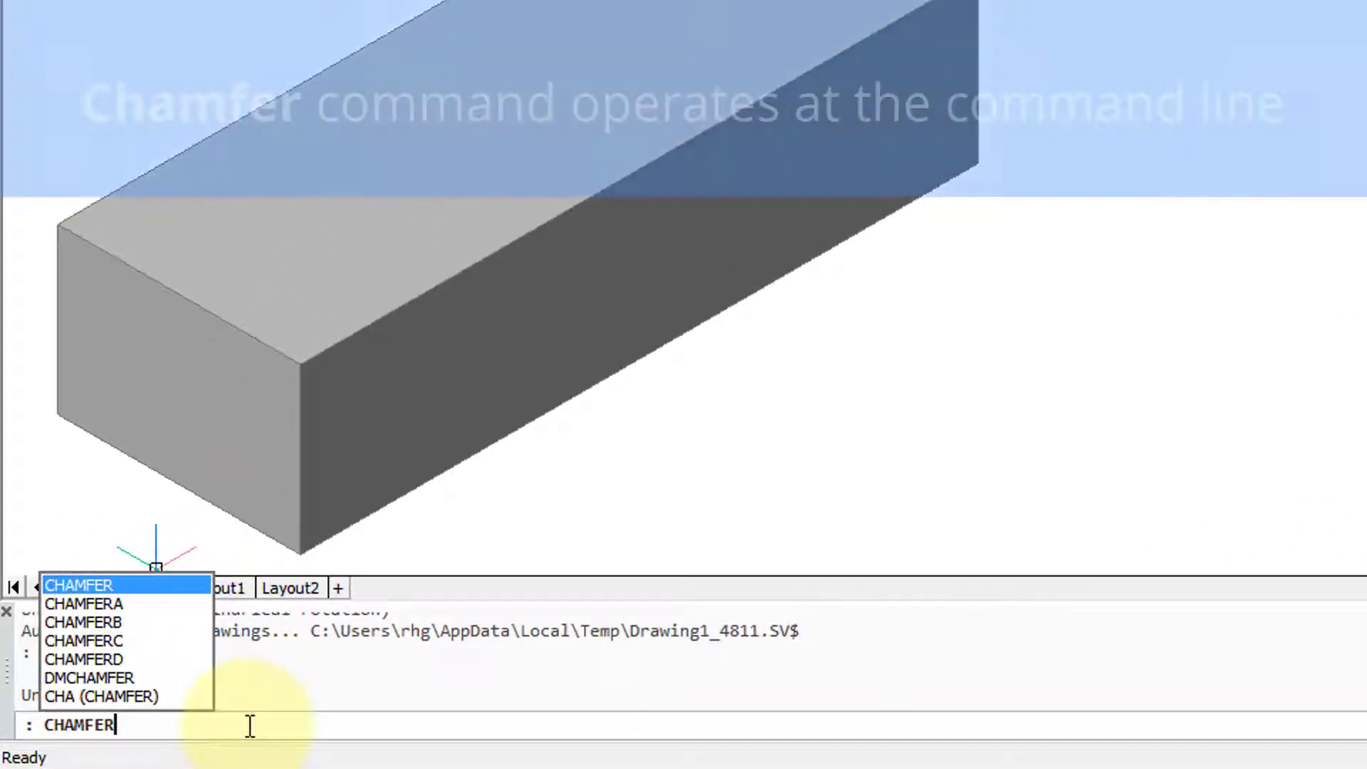
Start a chamfer on the top-front edge with the top face as the base surface
key("Return")
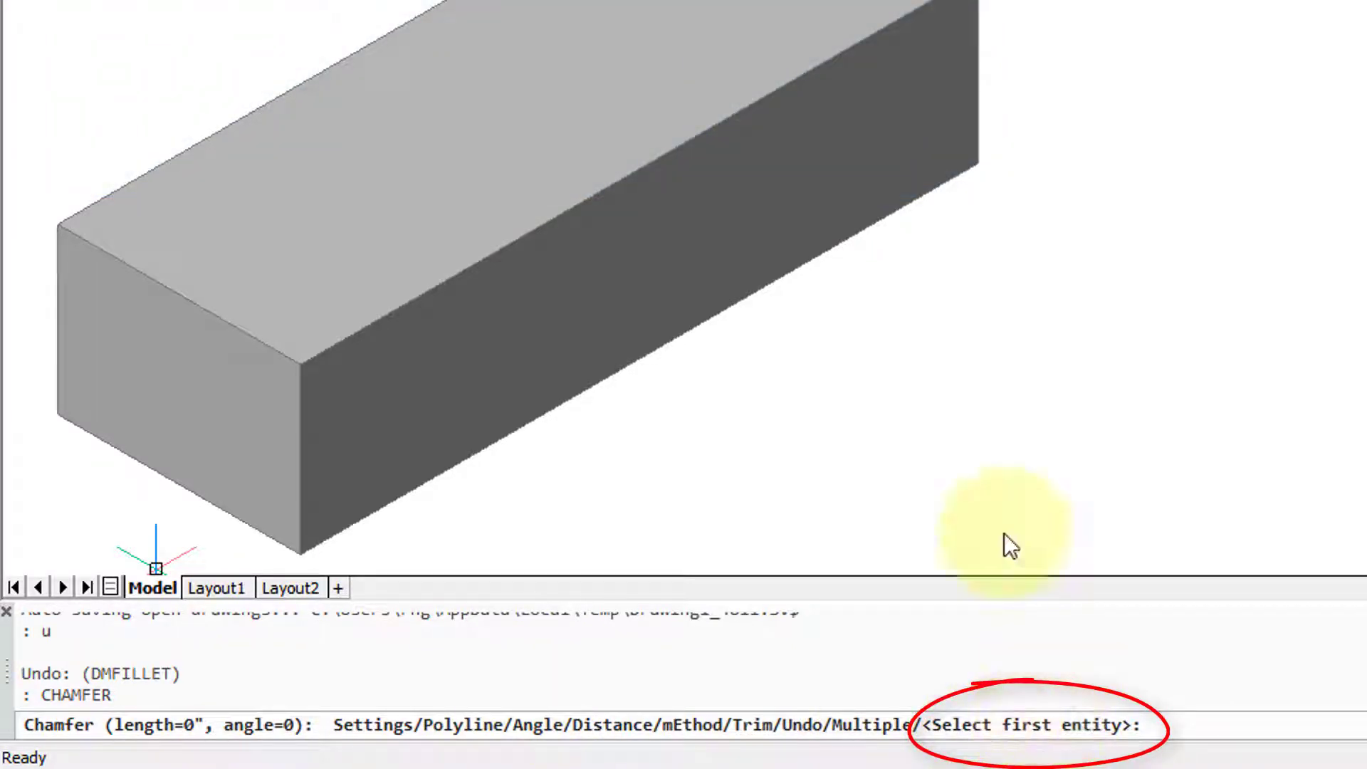
left_click(631, 173)
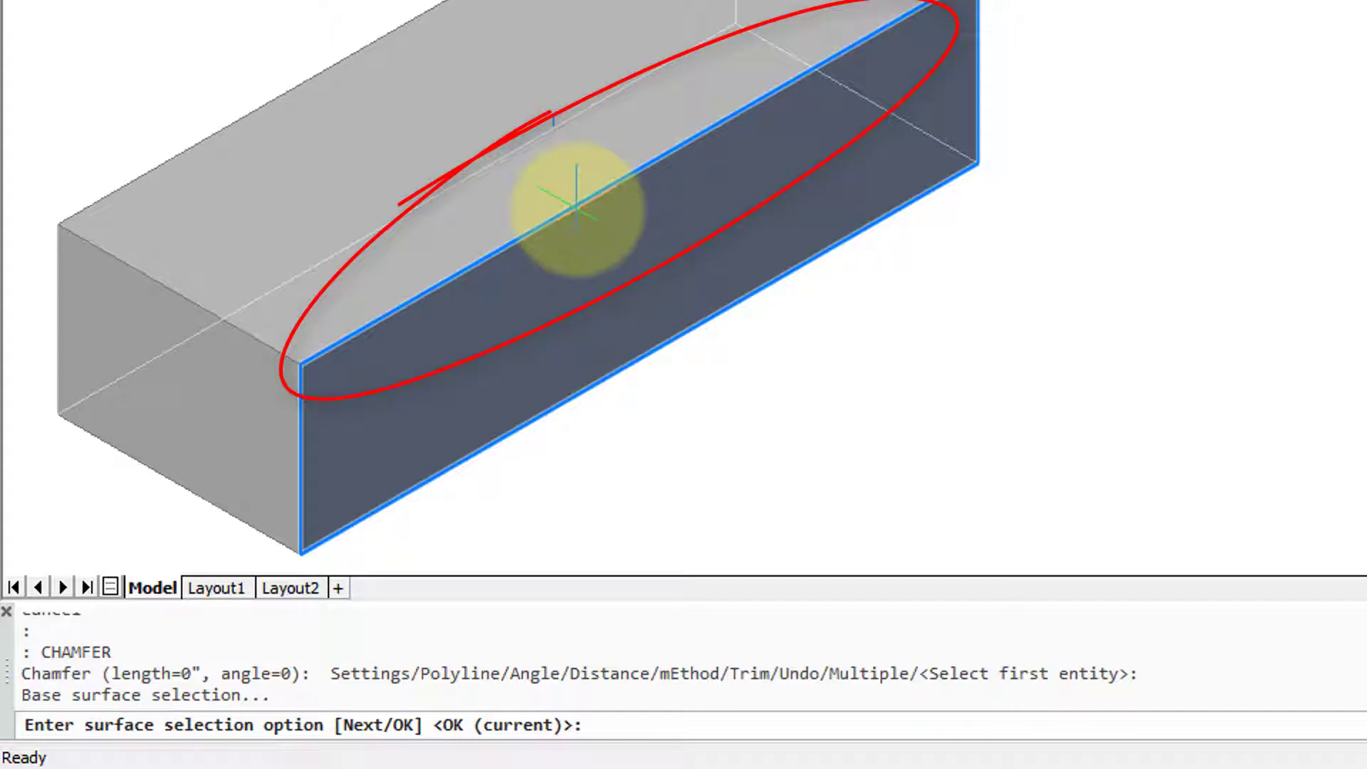
key("Return")
type("n")
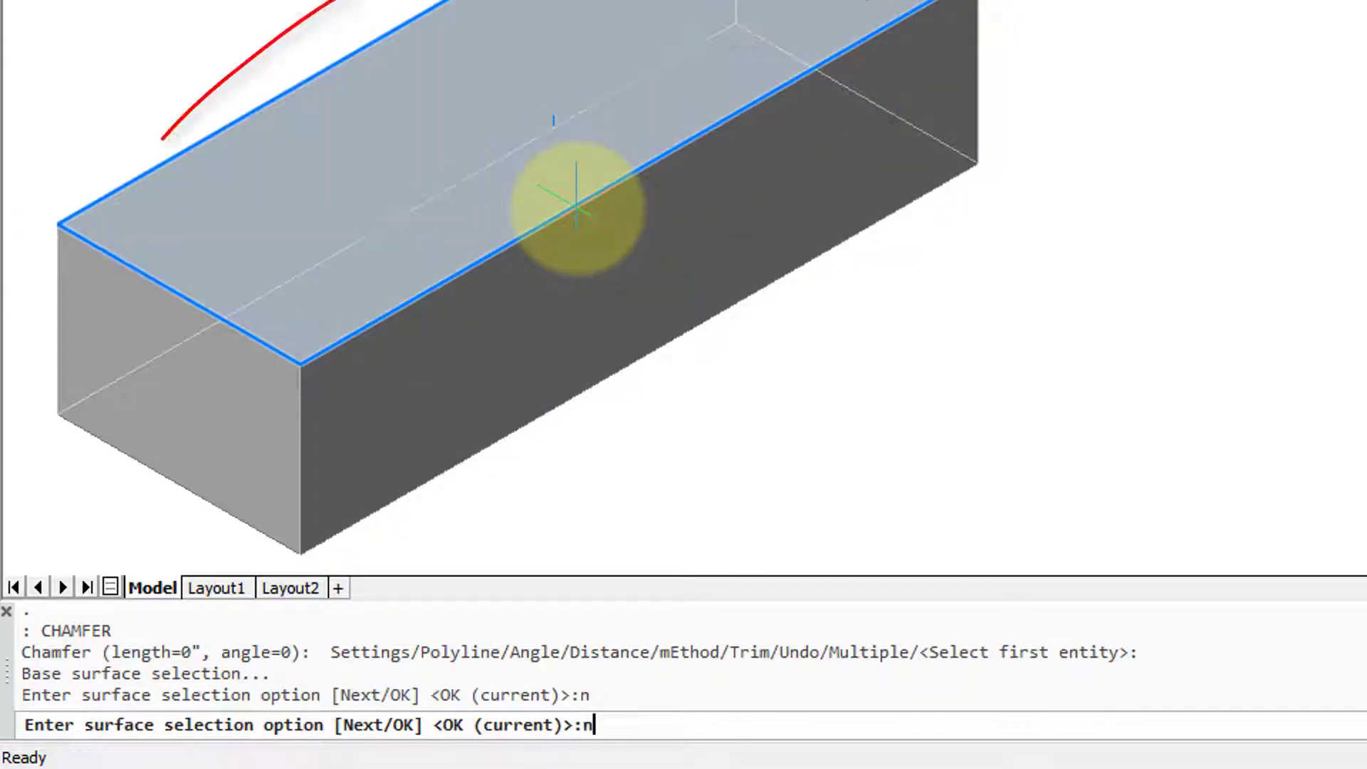
key("Return")
type("n")
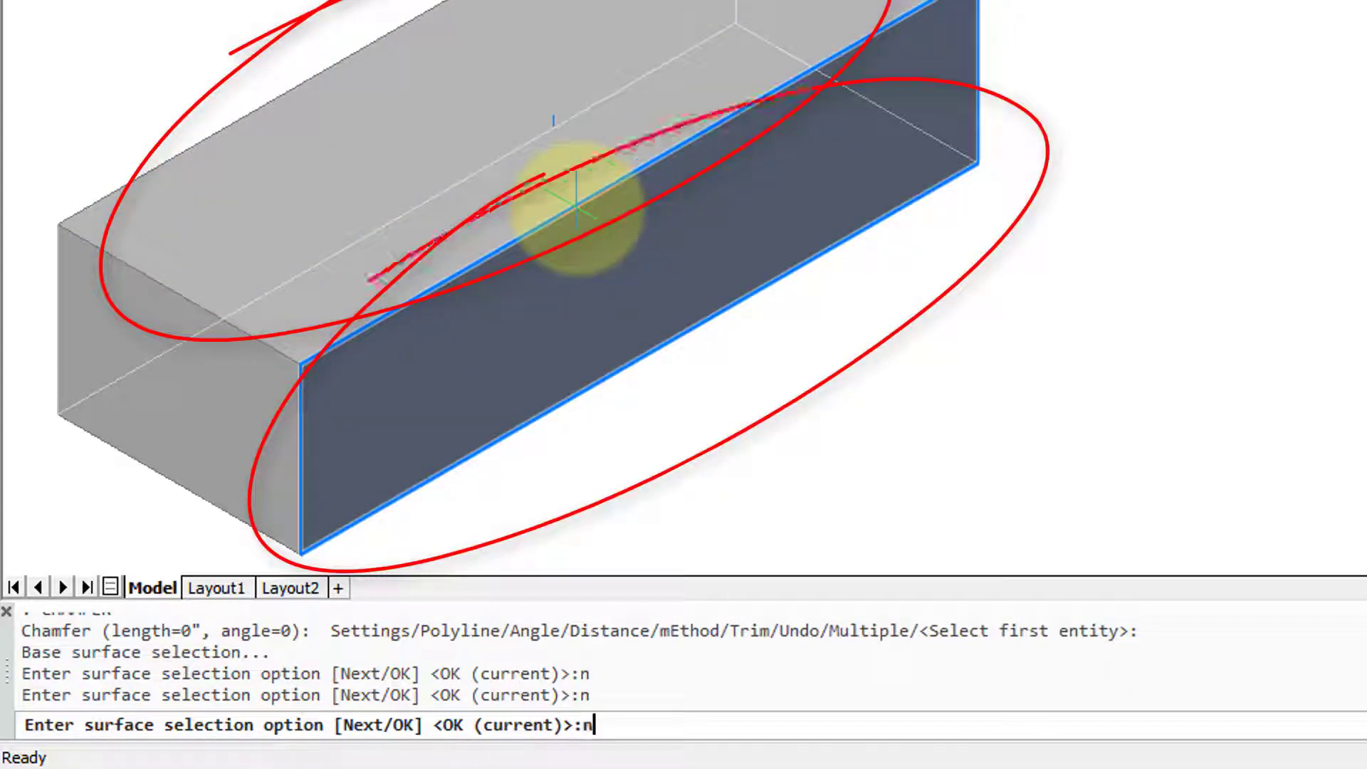
key("Return")
key("Return")
type("n")
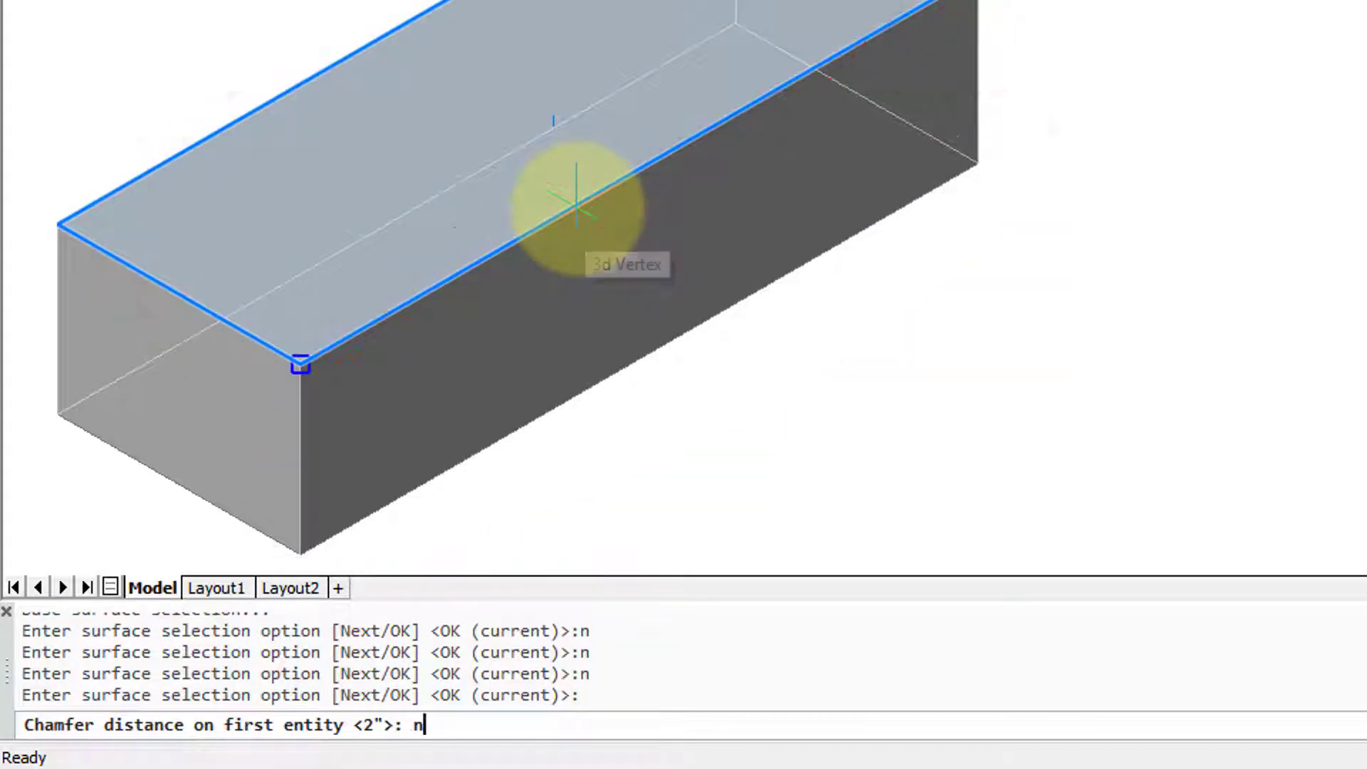
key("Return")
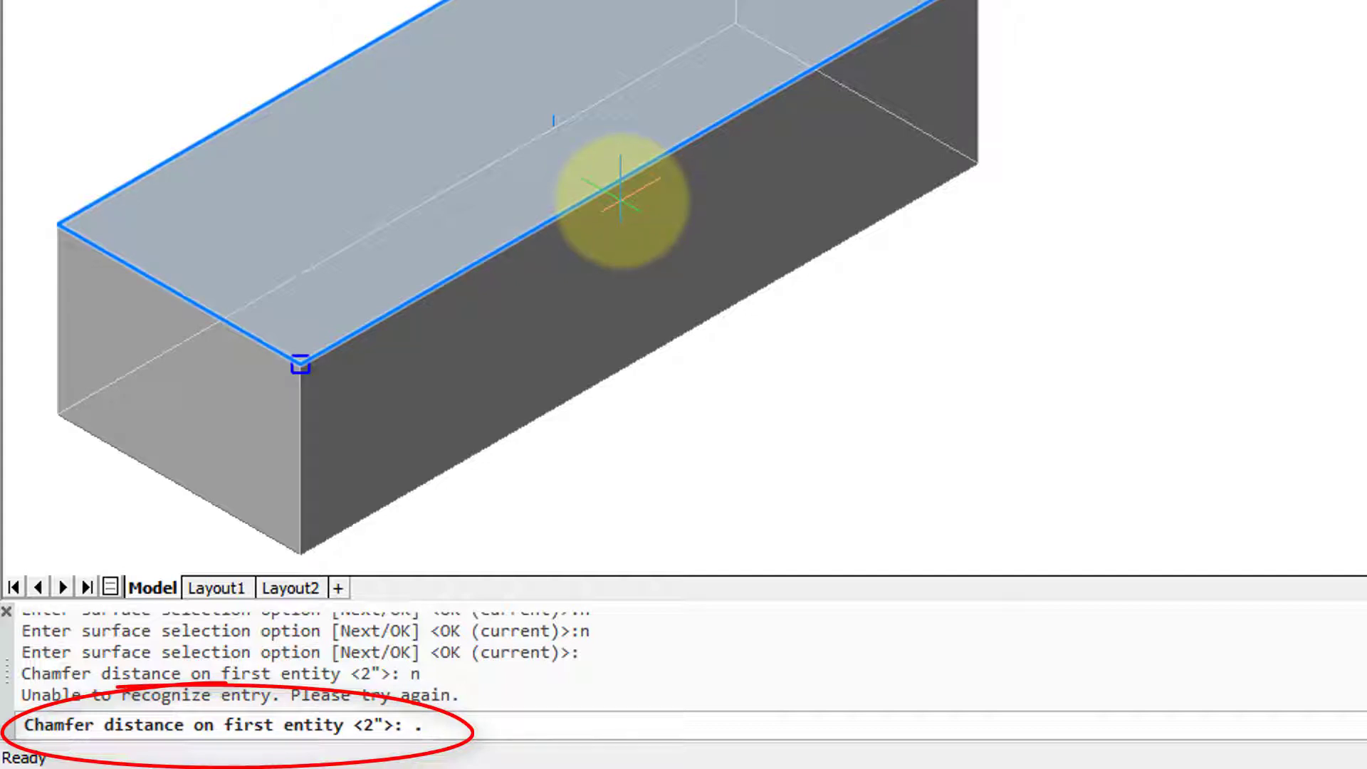
Set both chamfer distances to 1/2" and apply the bevel
type(".5")
key("Return")
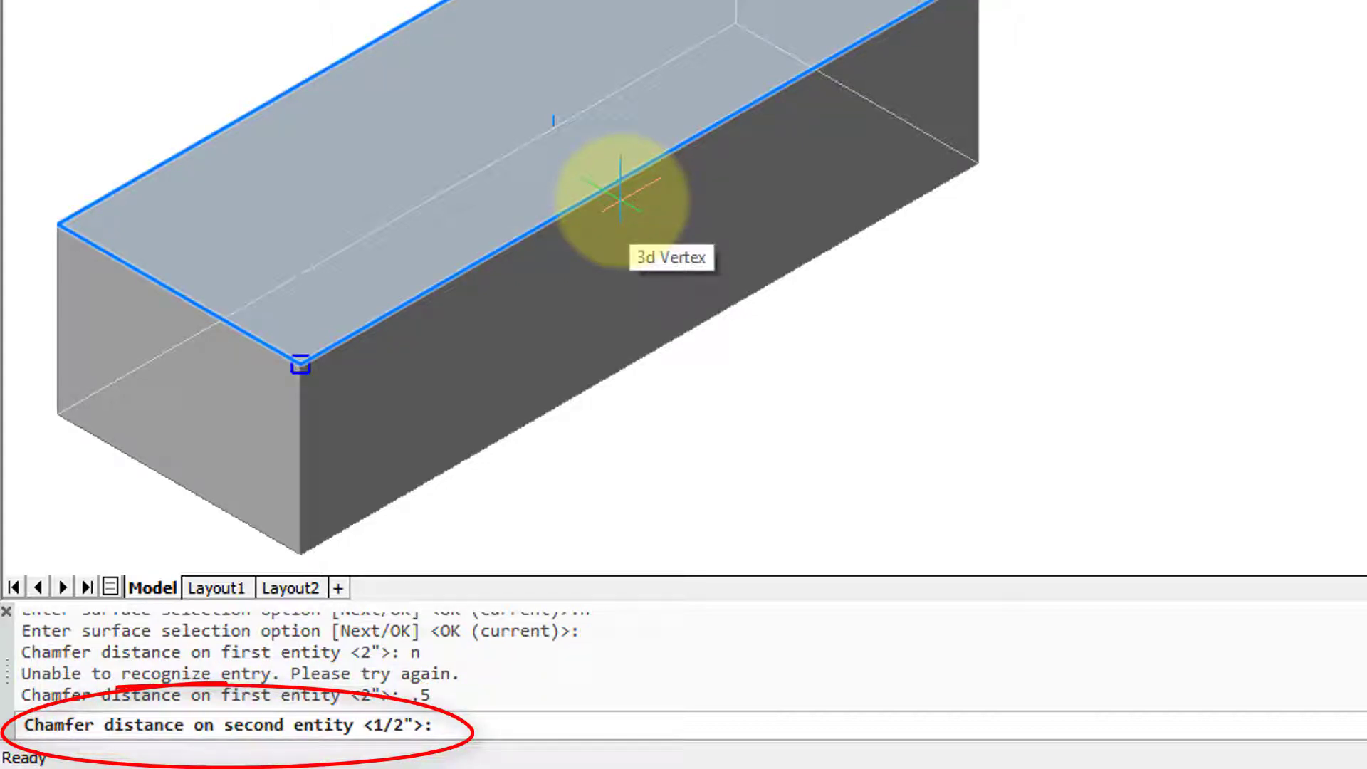
key("Return")
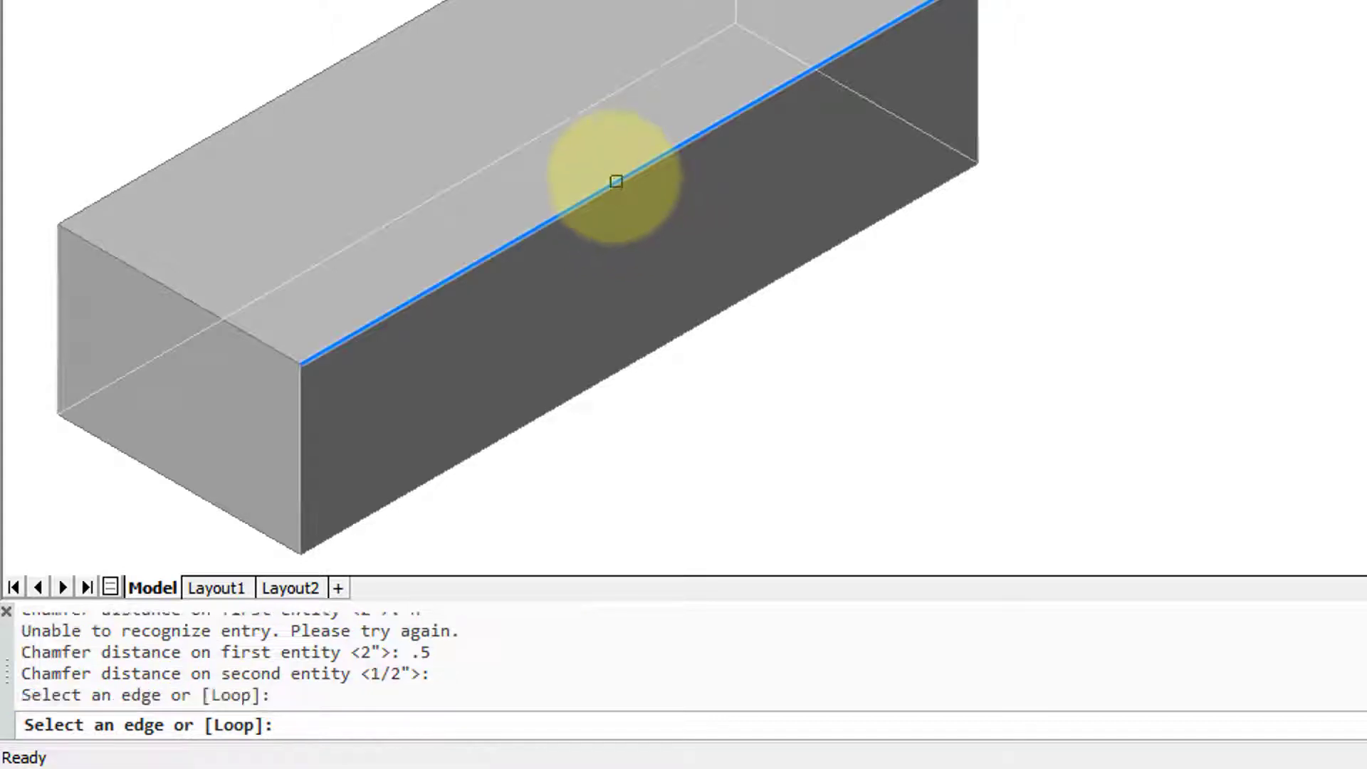
left_click(612, 174)
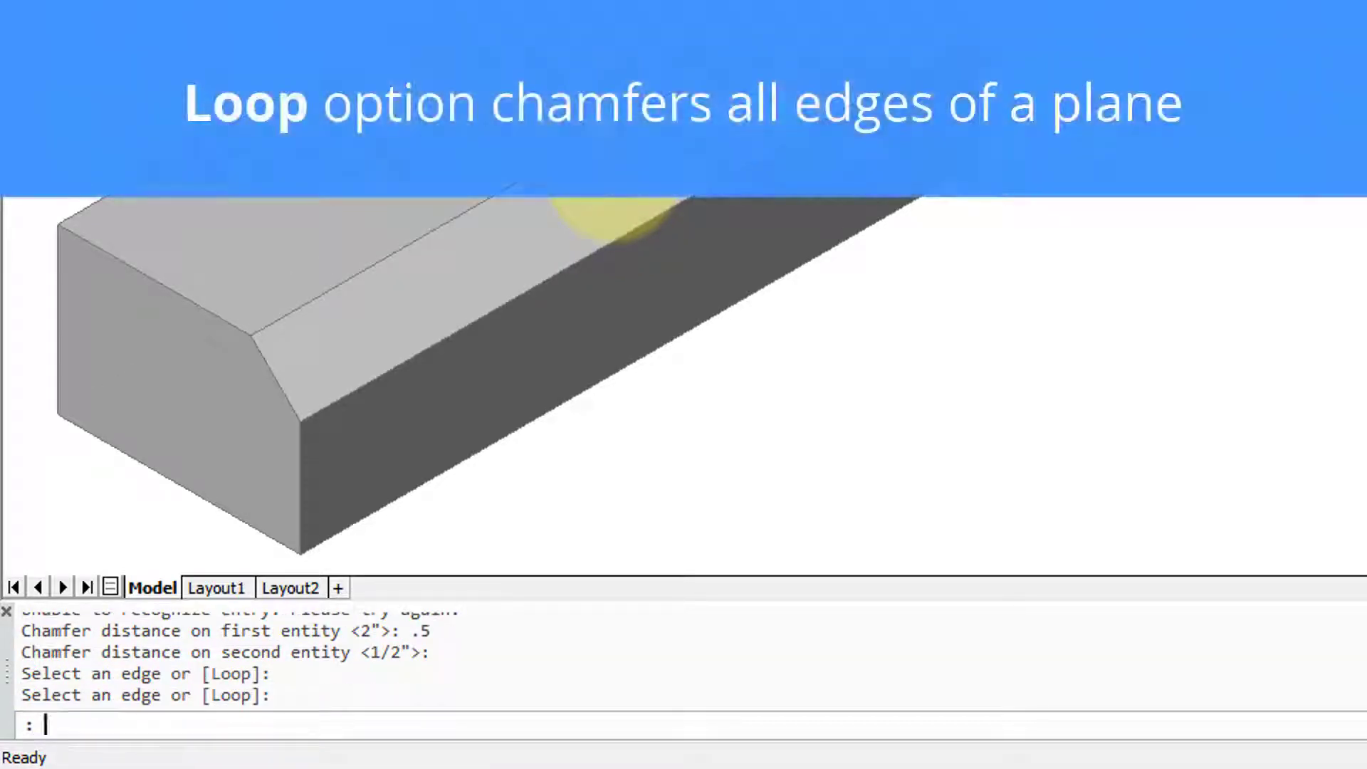
Undo the chamfer, then rerun CHAMFER on the front-face edge loop
type("u")
key("Return")
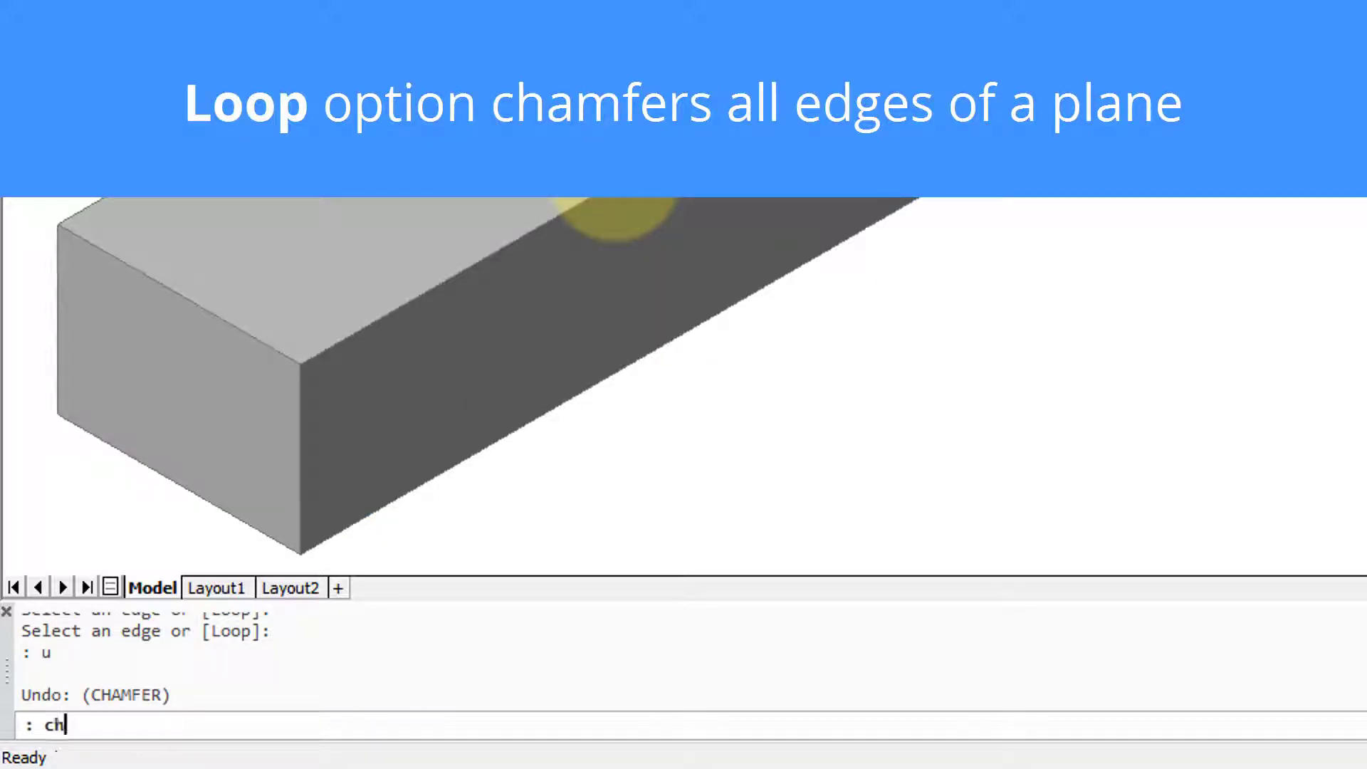
type("ch")
key("Return")
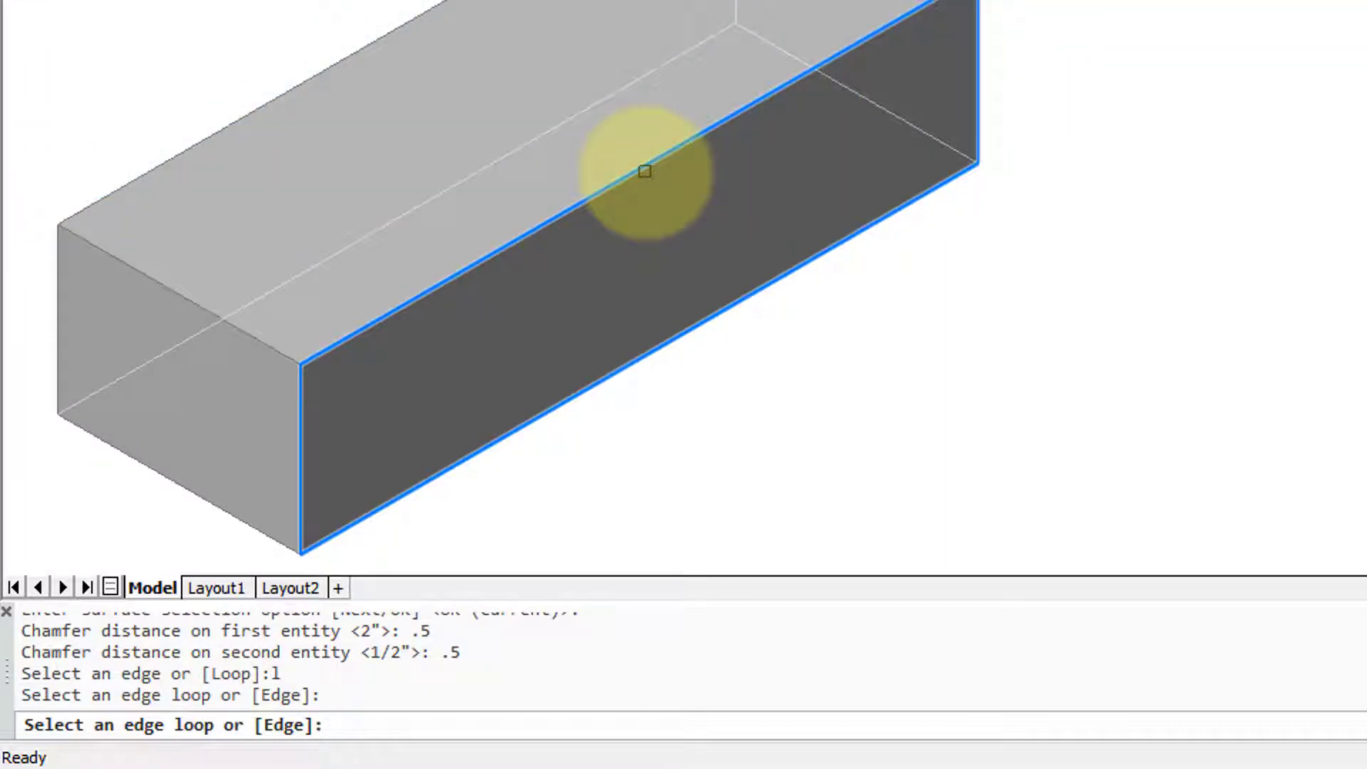
left_click(645, 171)
left_click(419, 299)
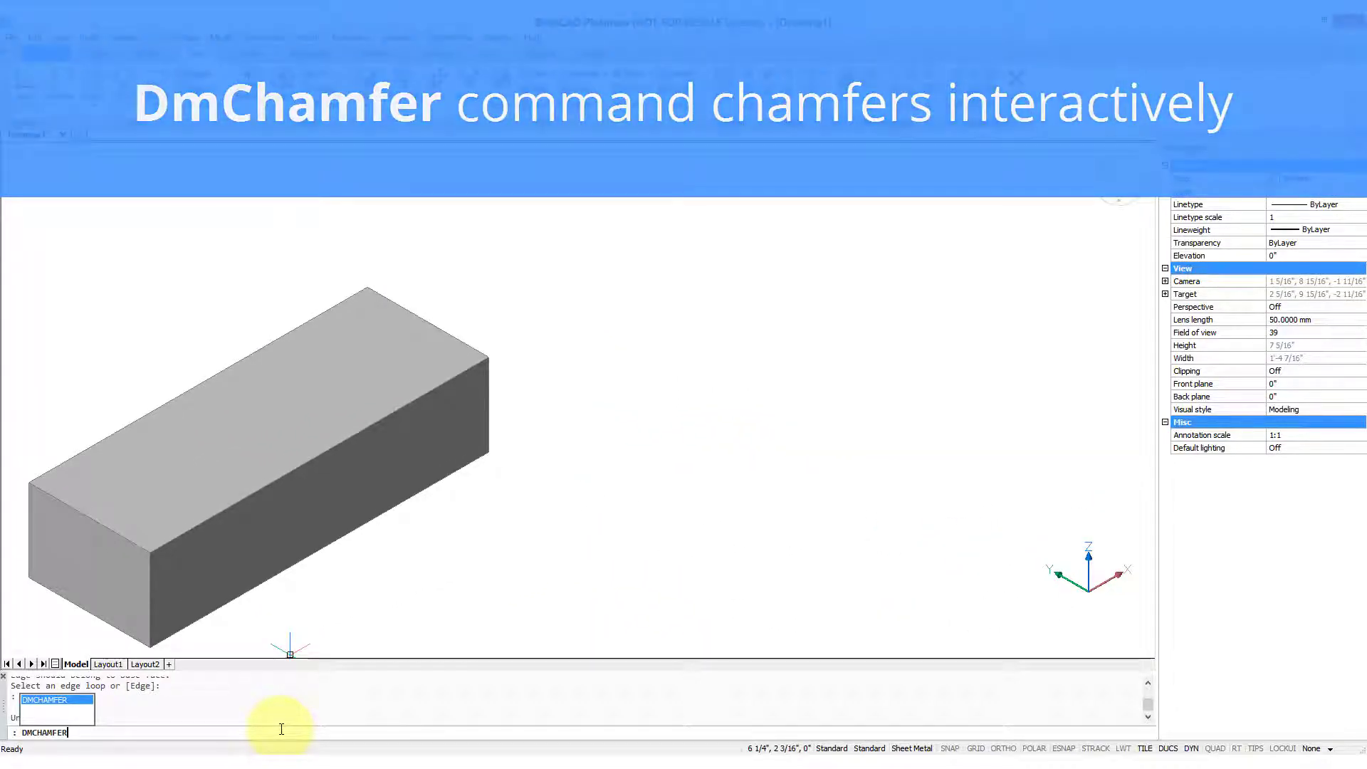
DMCHAMFER the front top edge and front vertical edge and preview the bevel
key("Return")
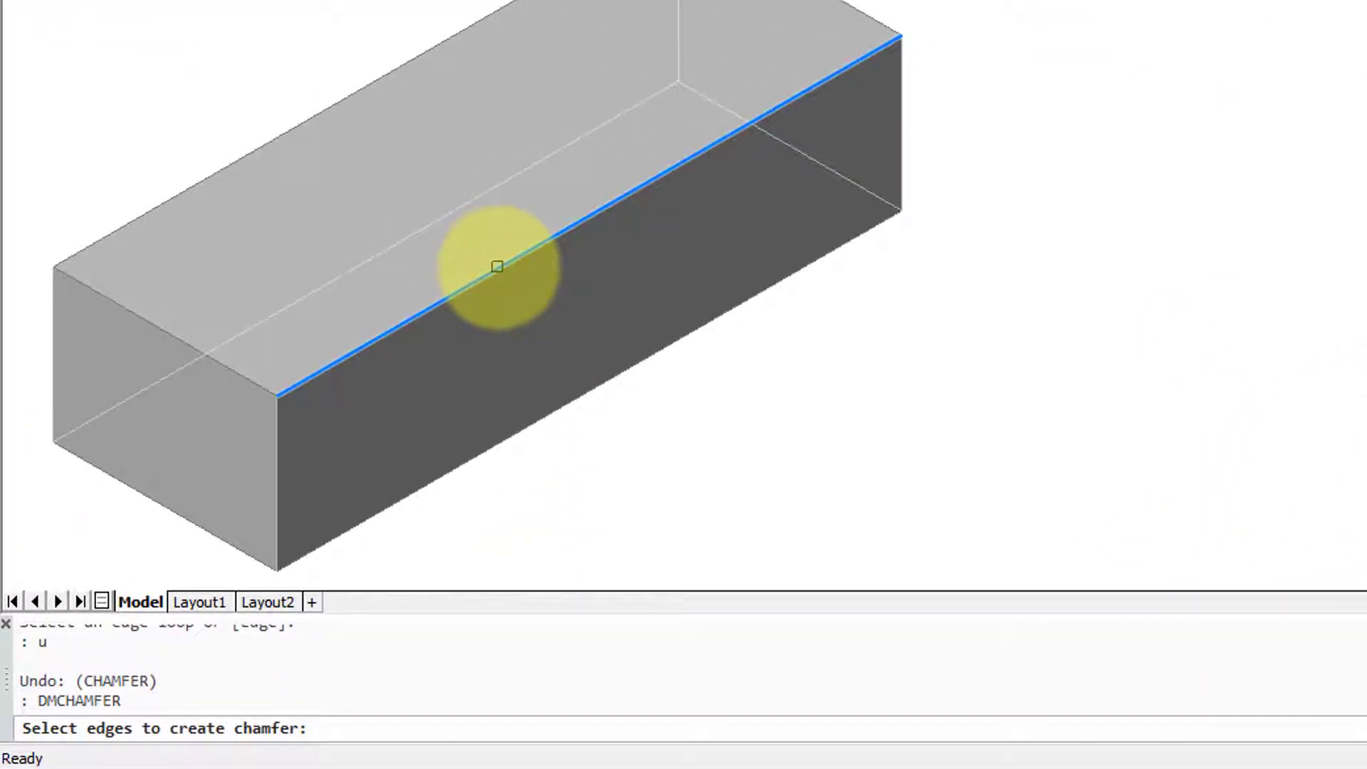
left_click(498, 265)
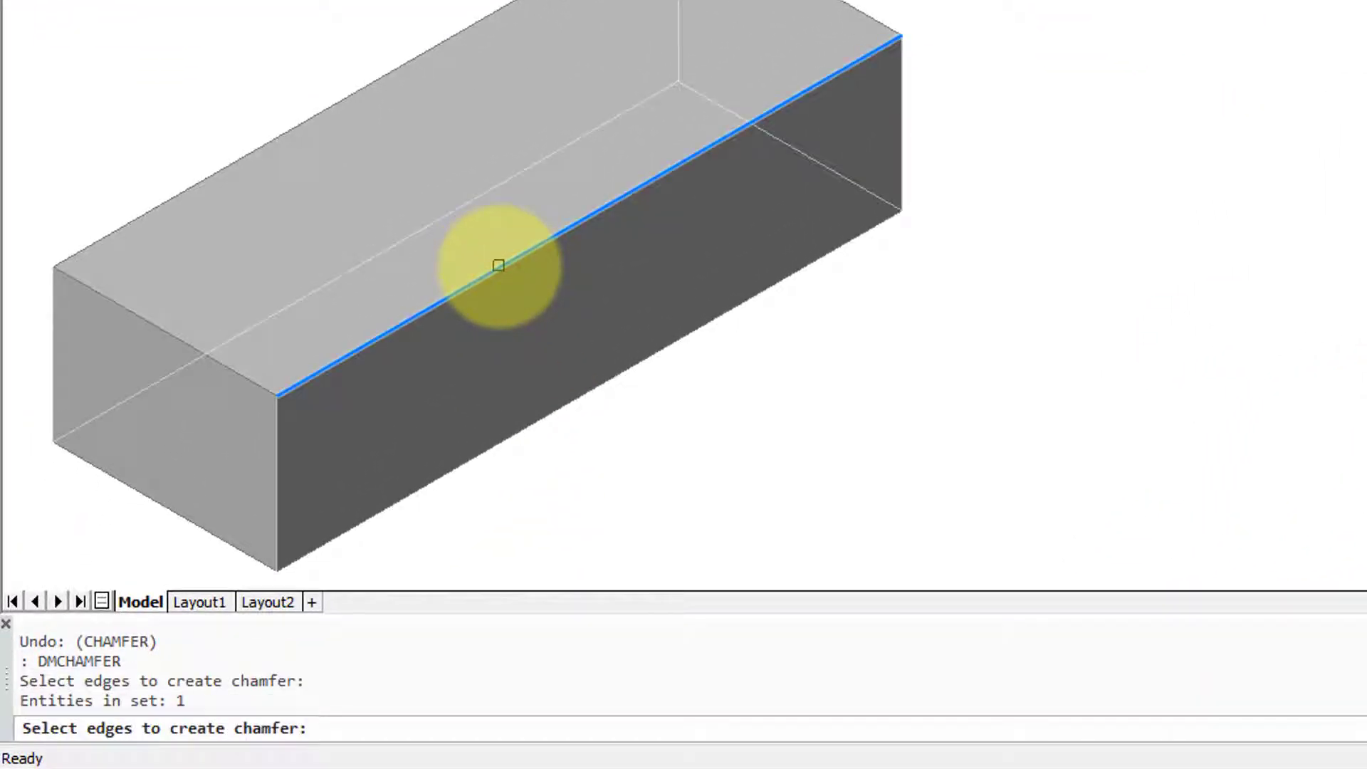
left_click(278, 475)
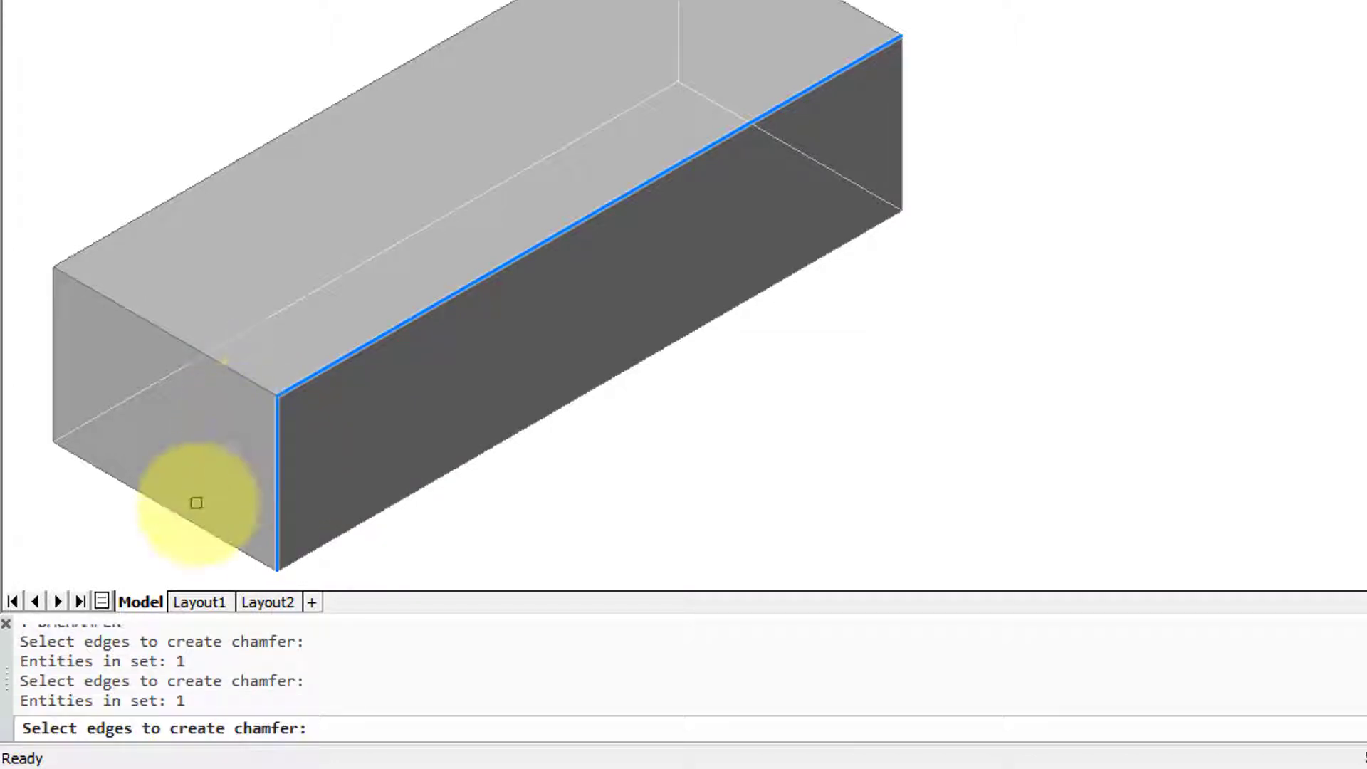
key("Return")
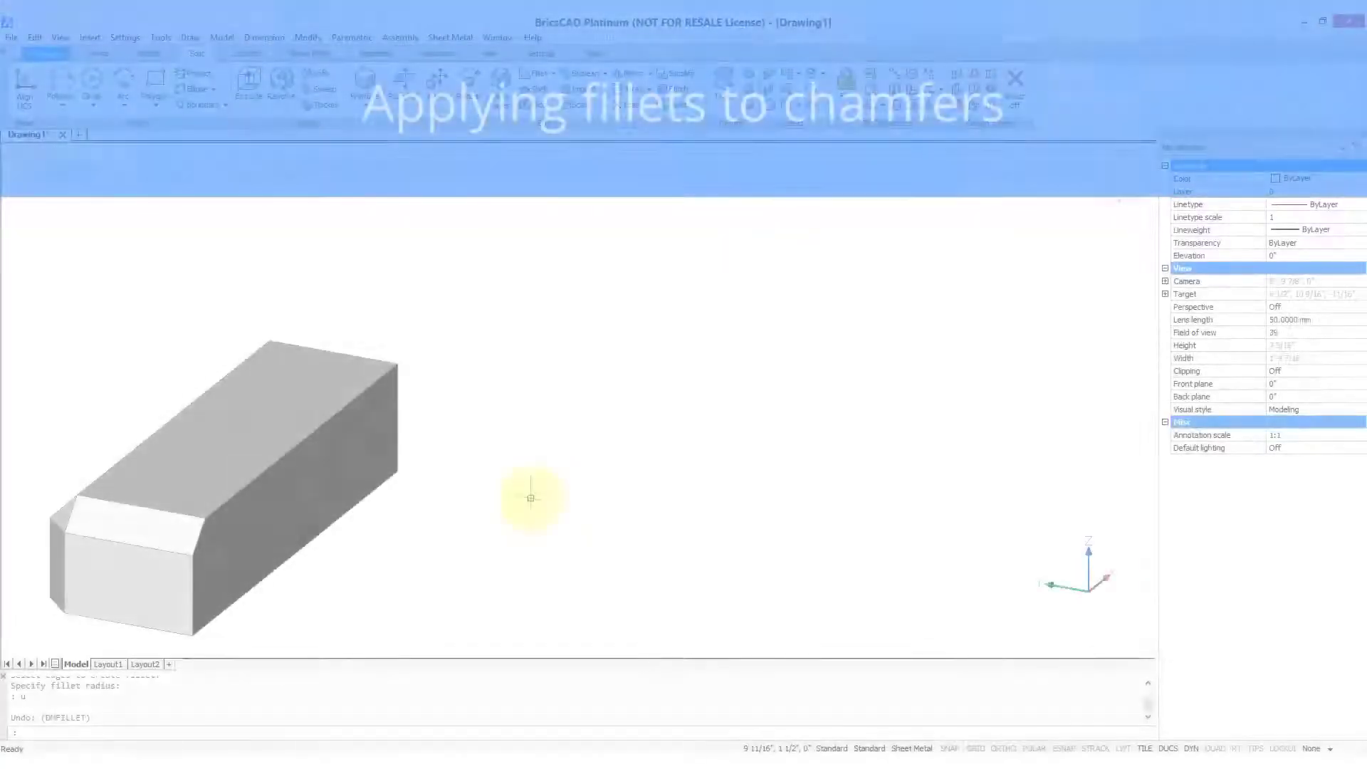
DMFILLET the top and slanted side edges of the chamfer face at the proposed radius
type("dmfillet")
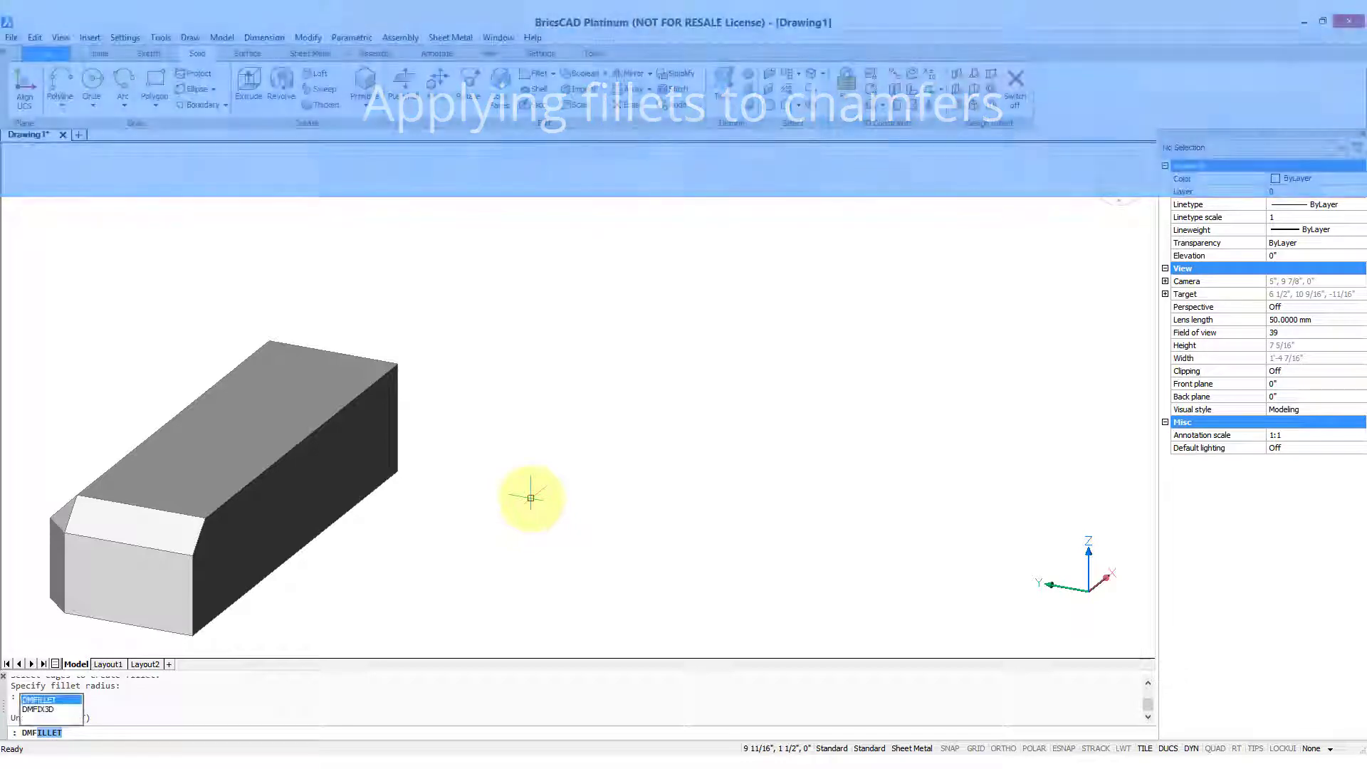
key("Return")
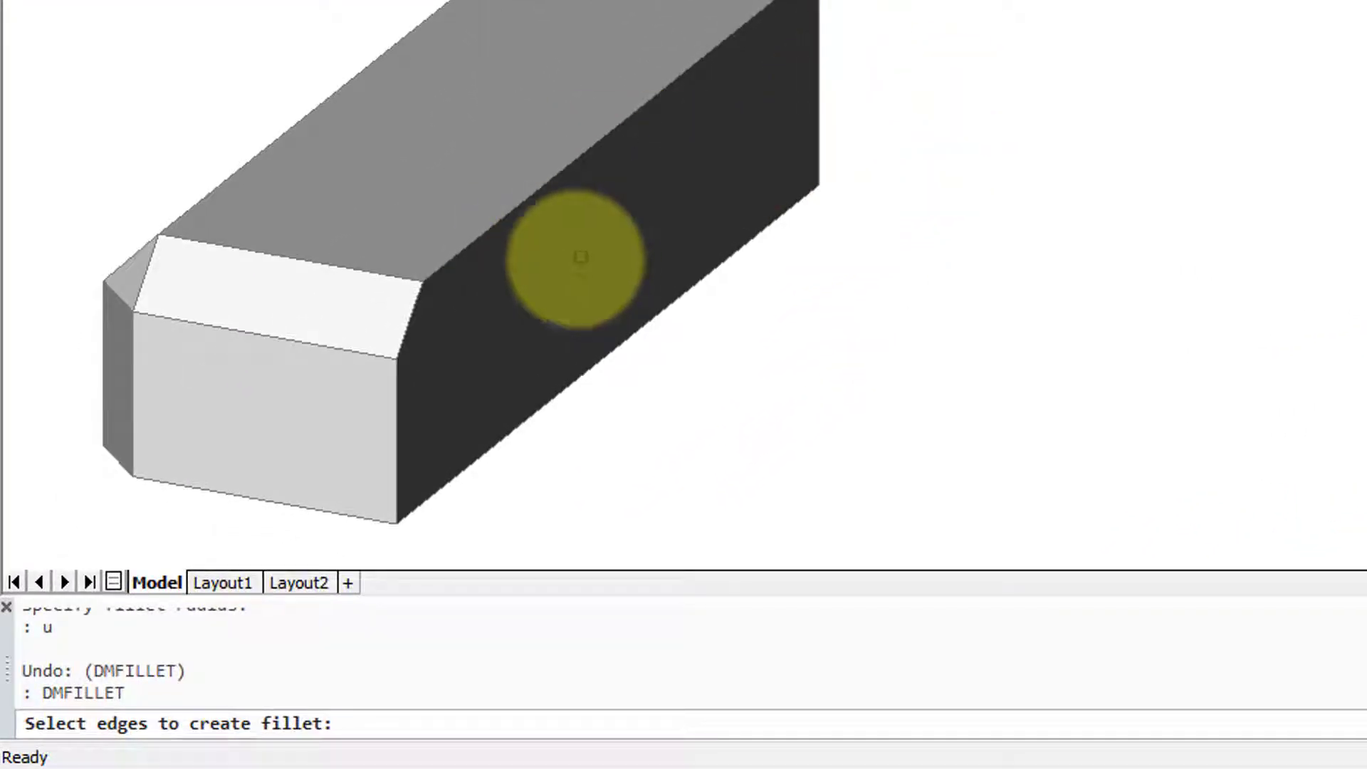
left_click(347, 270)
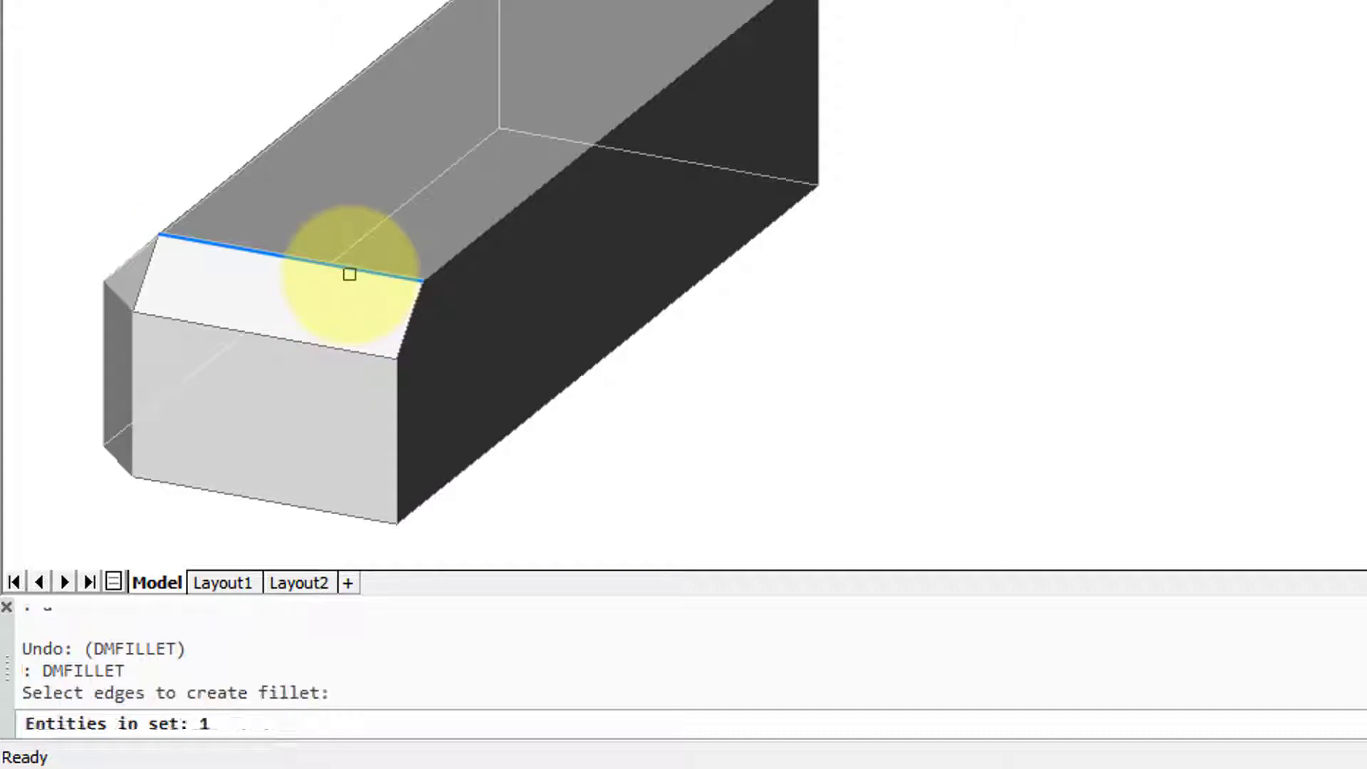
left_click(403, 316)
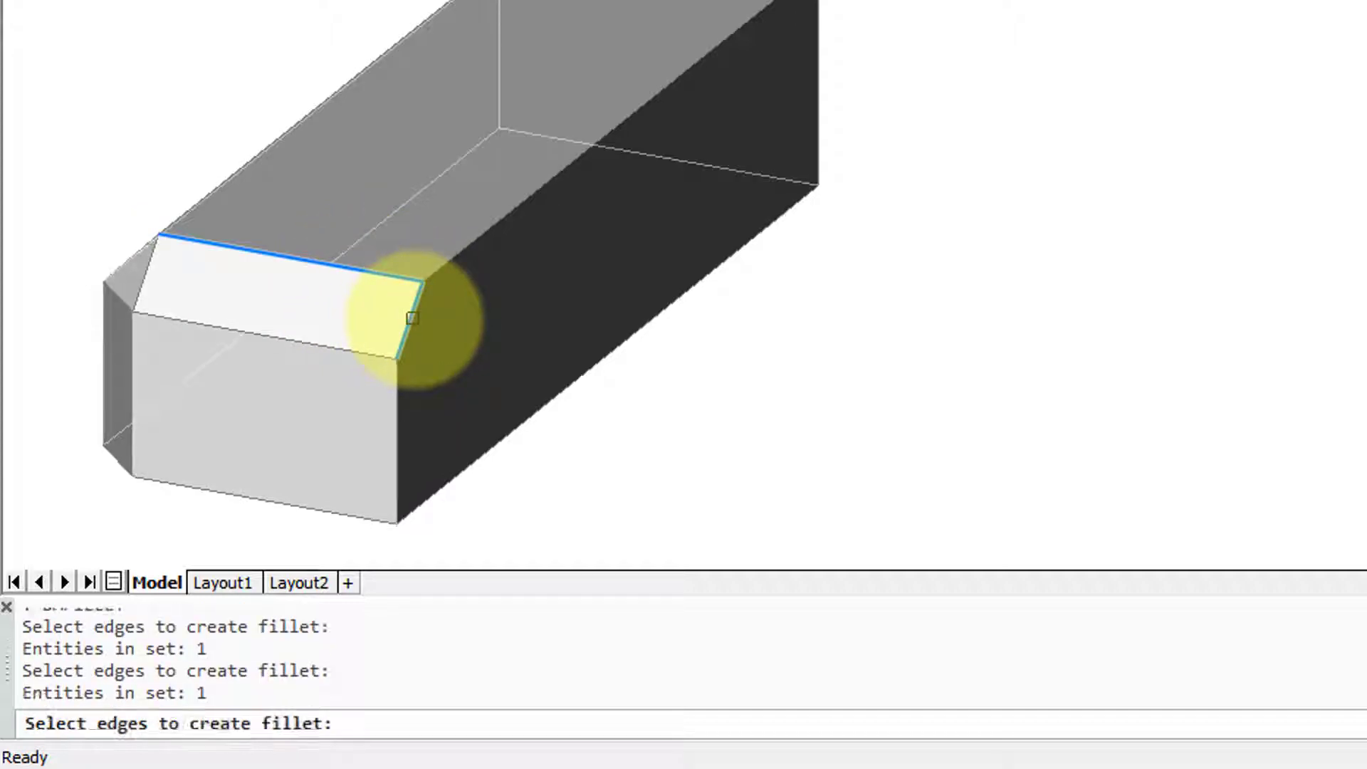
key("Return")
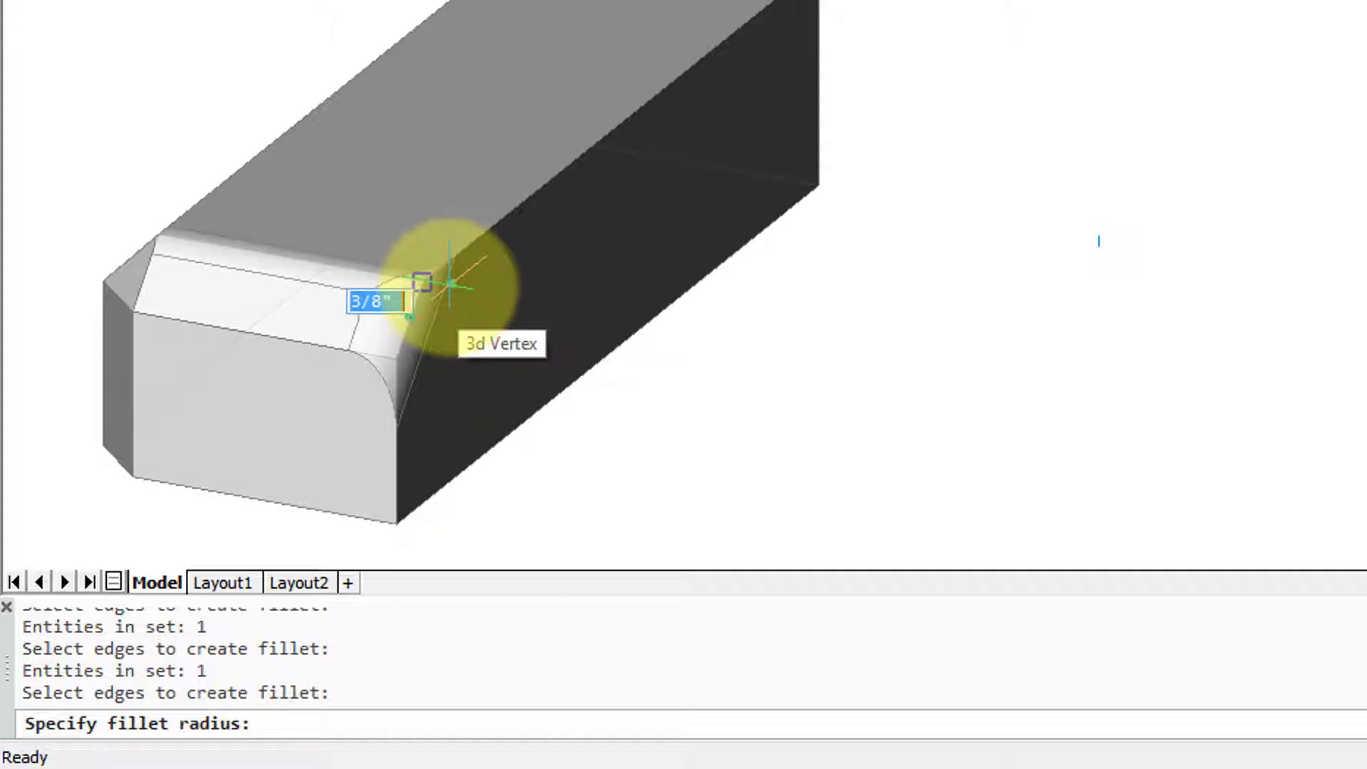
key("Return")
scroll(452, 345, "up", 3)
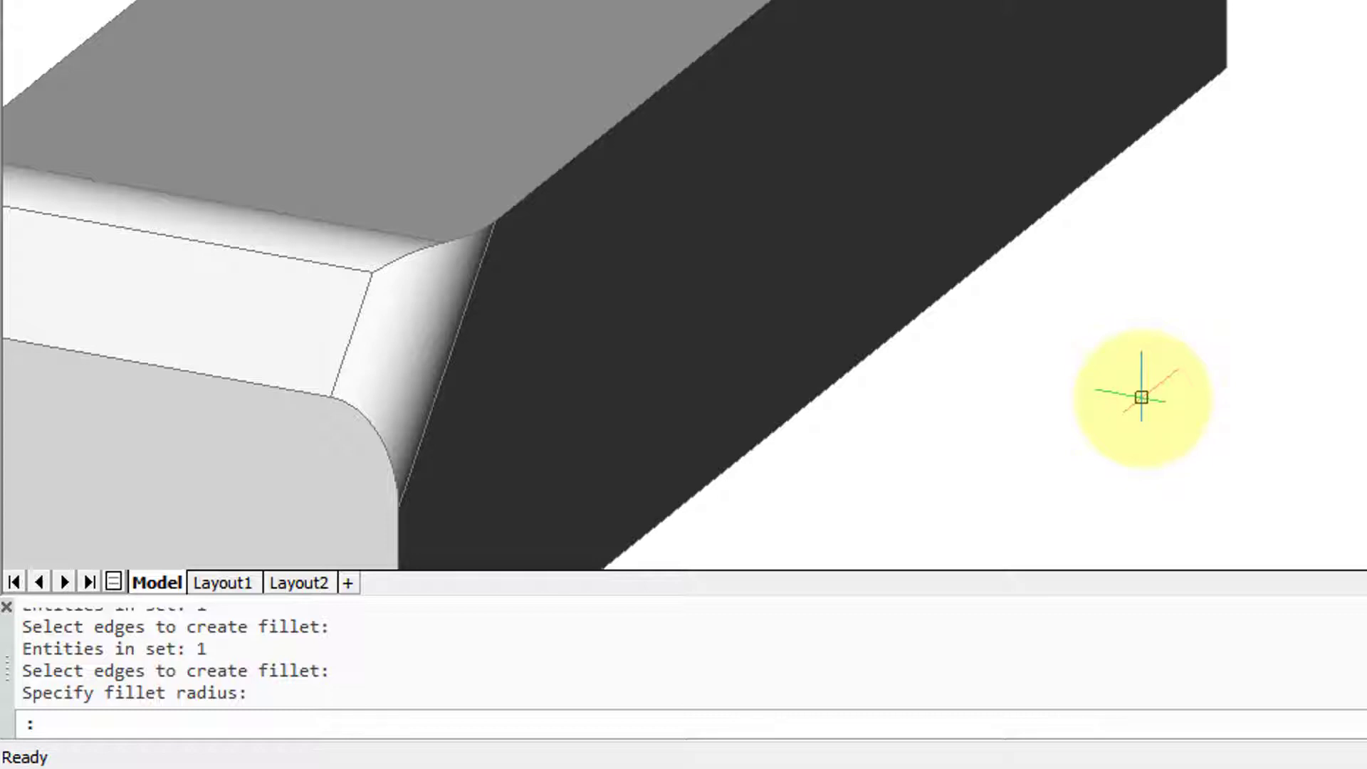
Set Chamfer mode to Distance-Distance in FILLET's Settings dialog
key("BackSpace")
key("BackSpace")
type("FILLET")
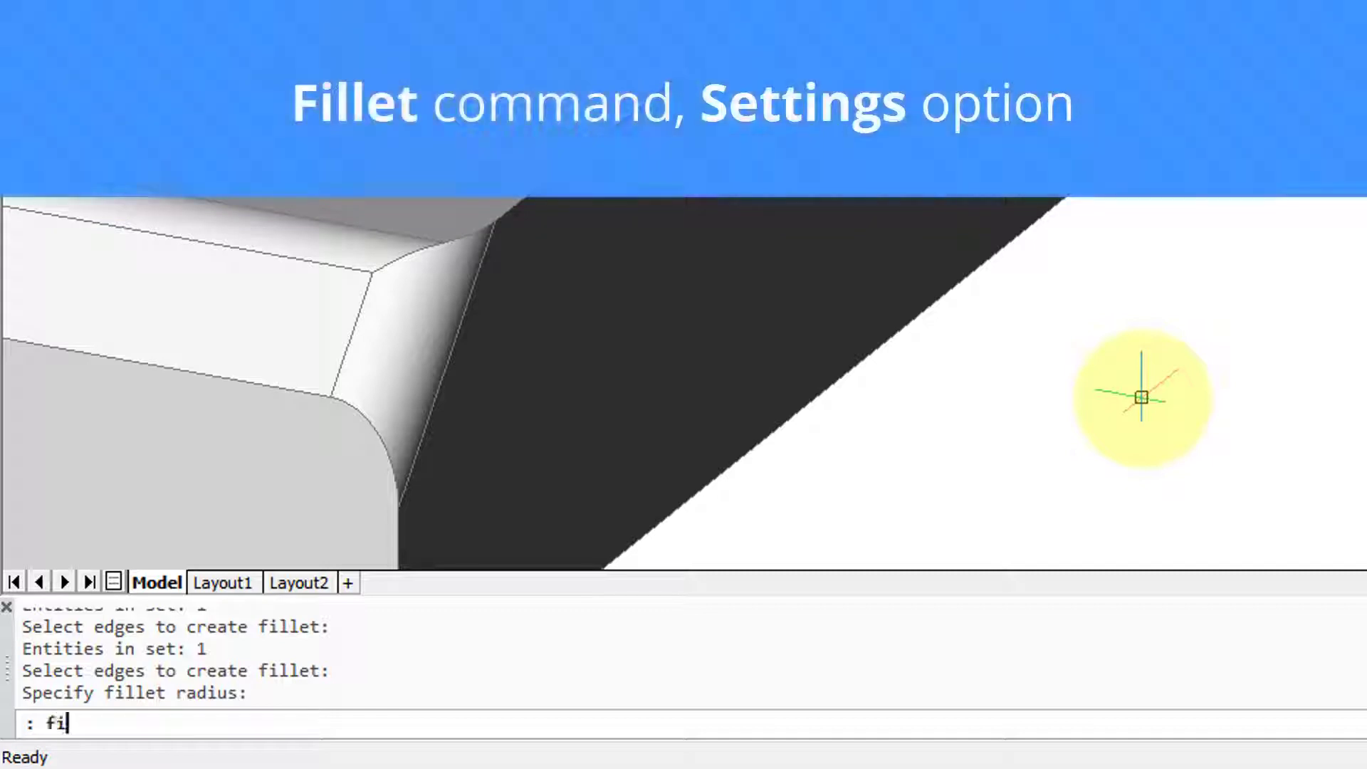
key("Return")
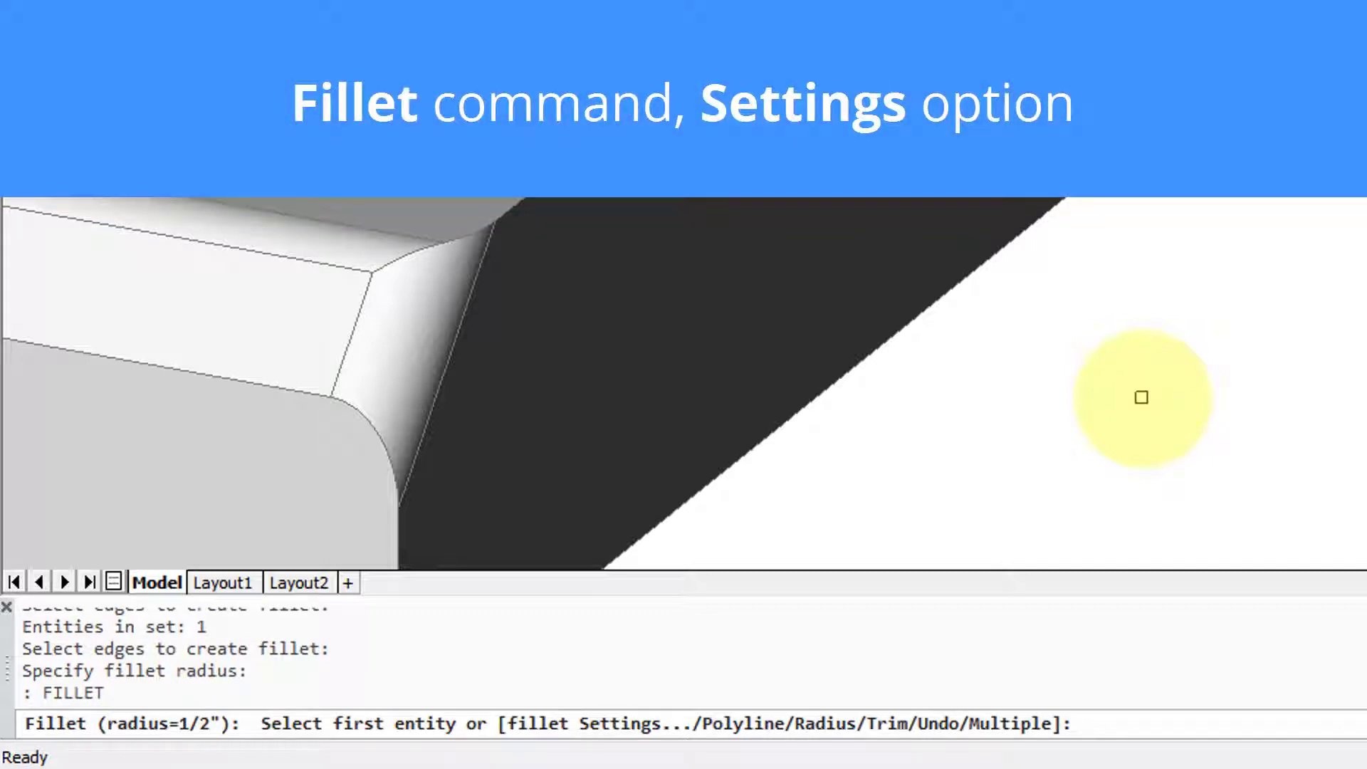
type("s")
key("Return")
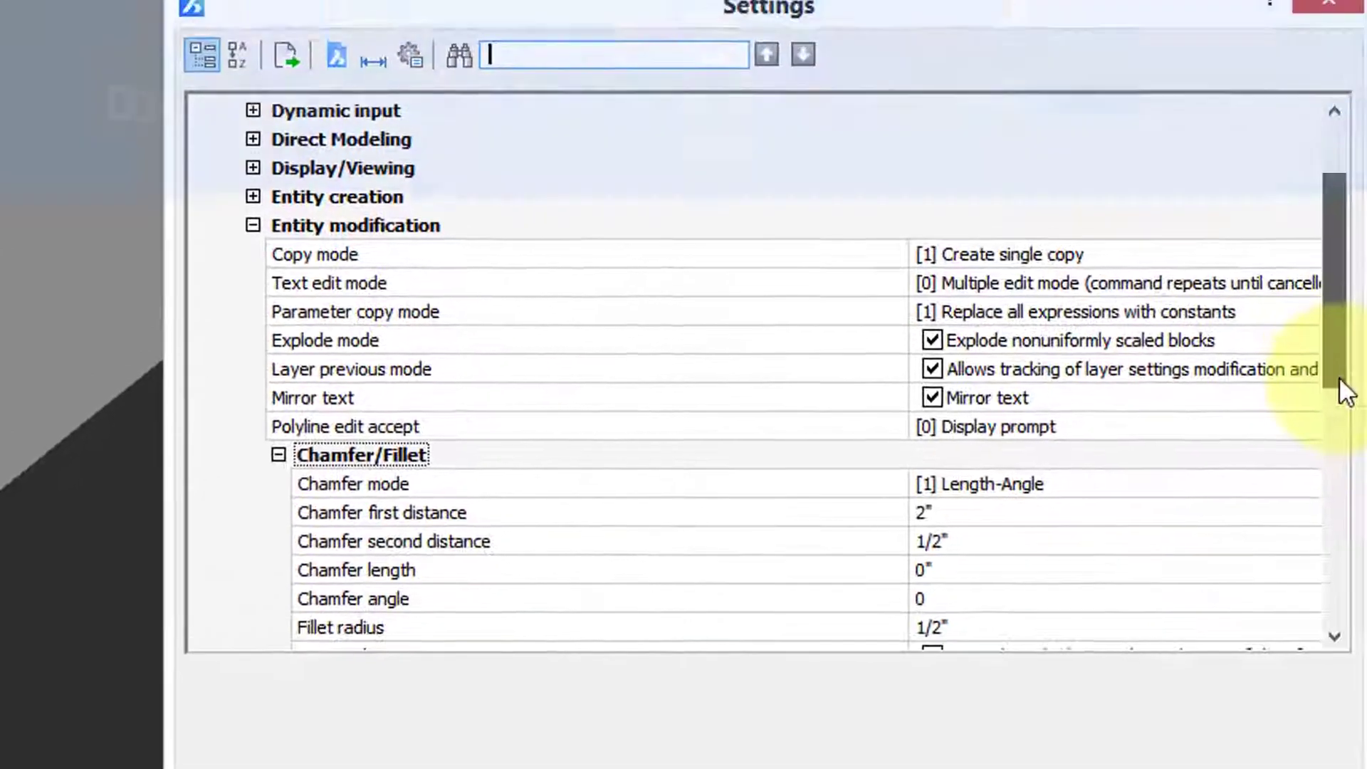
scroll(1288, 452, "down", 1)
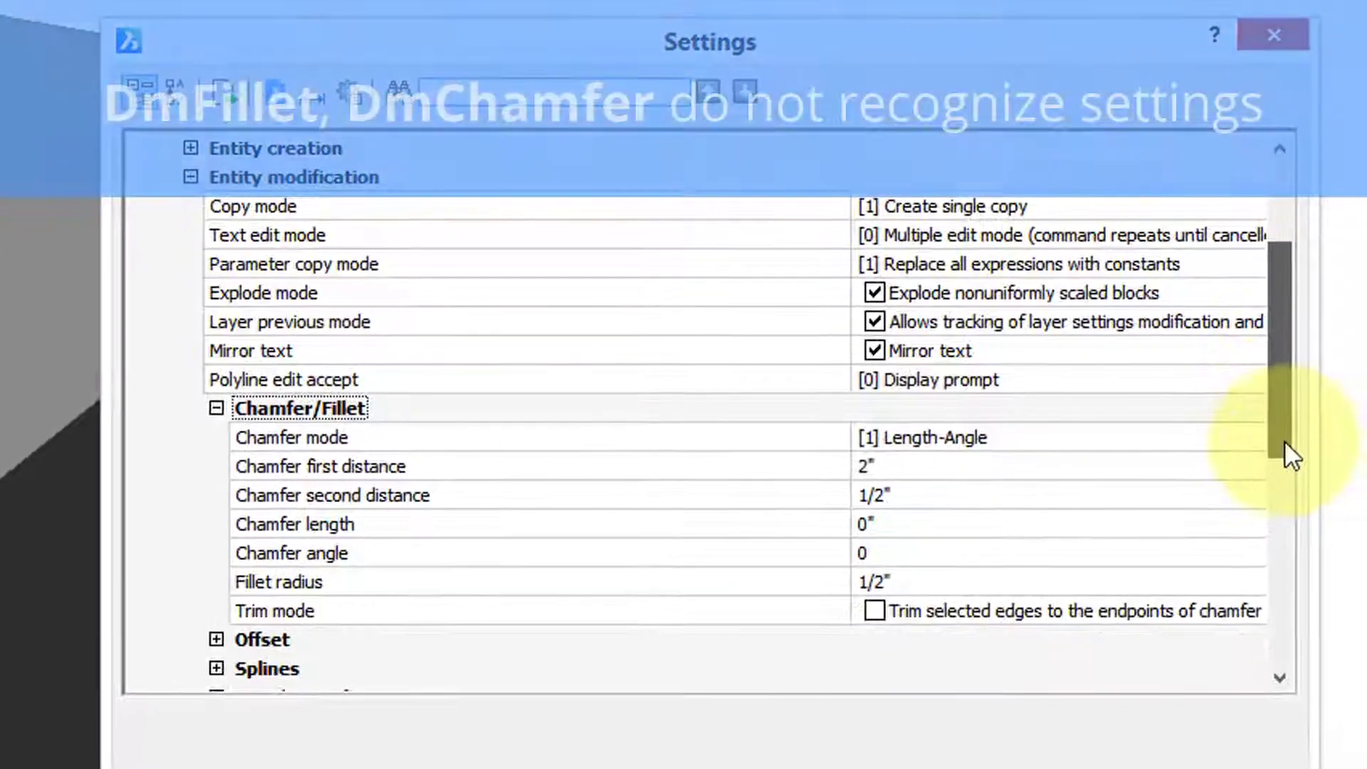
left_click(1181, 437)
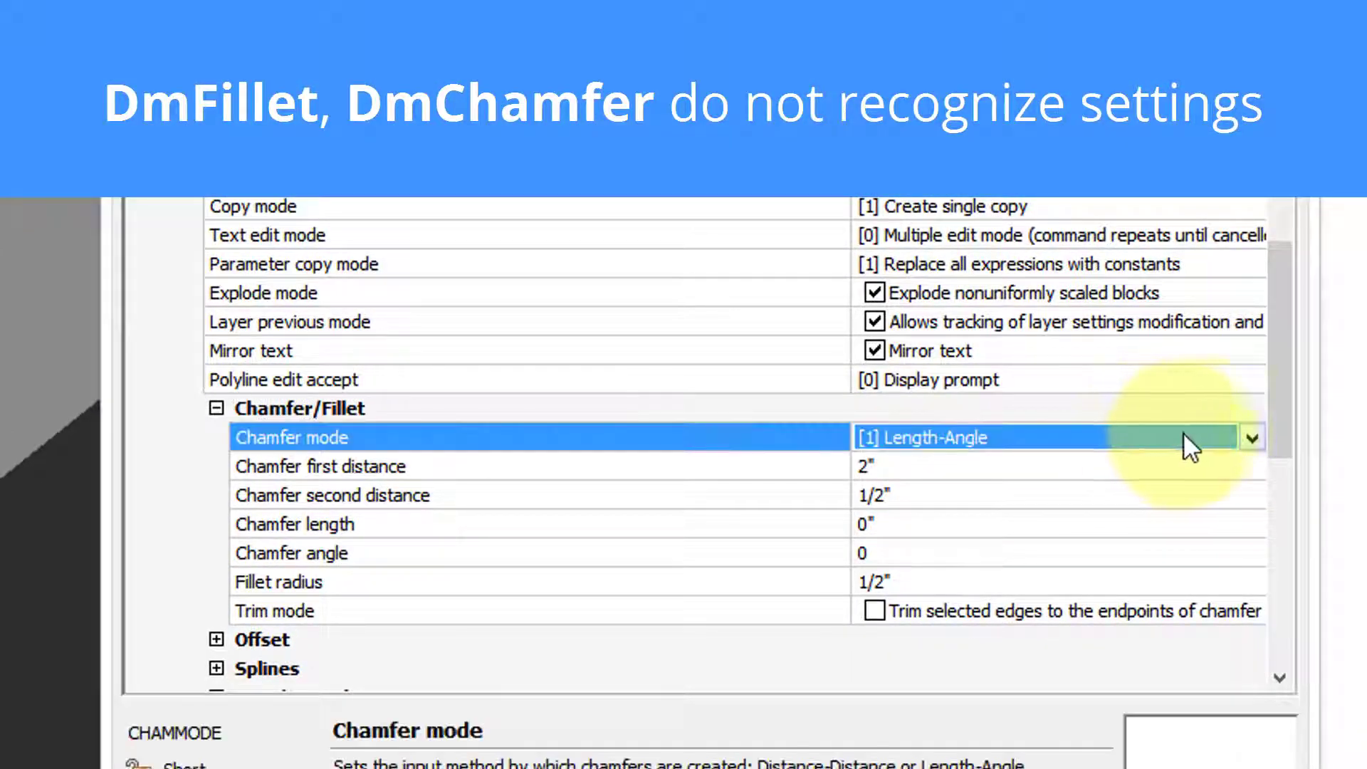
left_click(1252, 438)
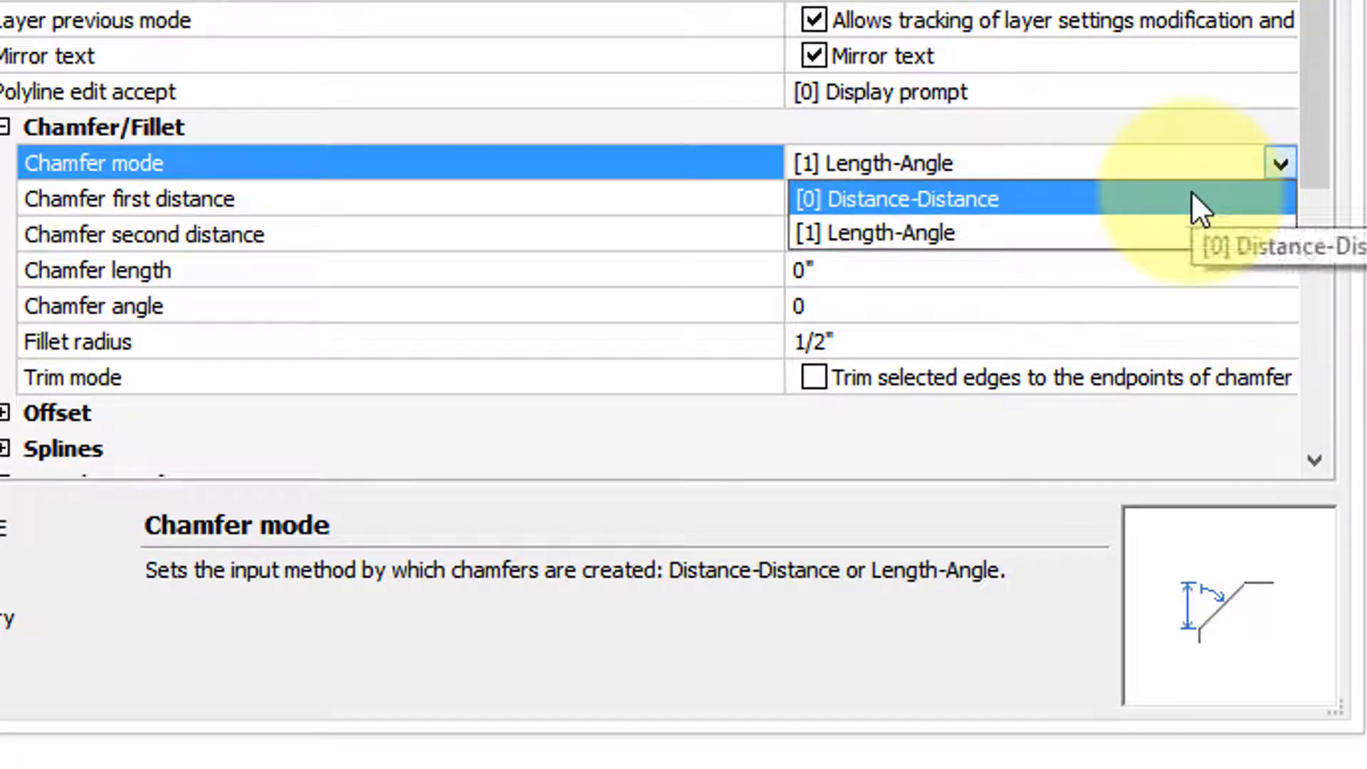
left_click(1200, 208)
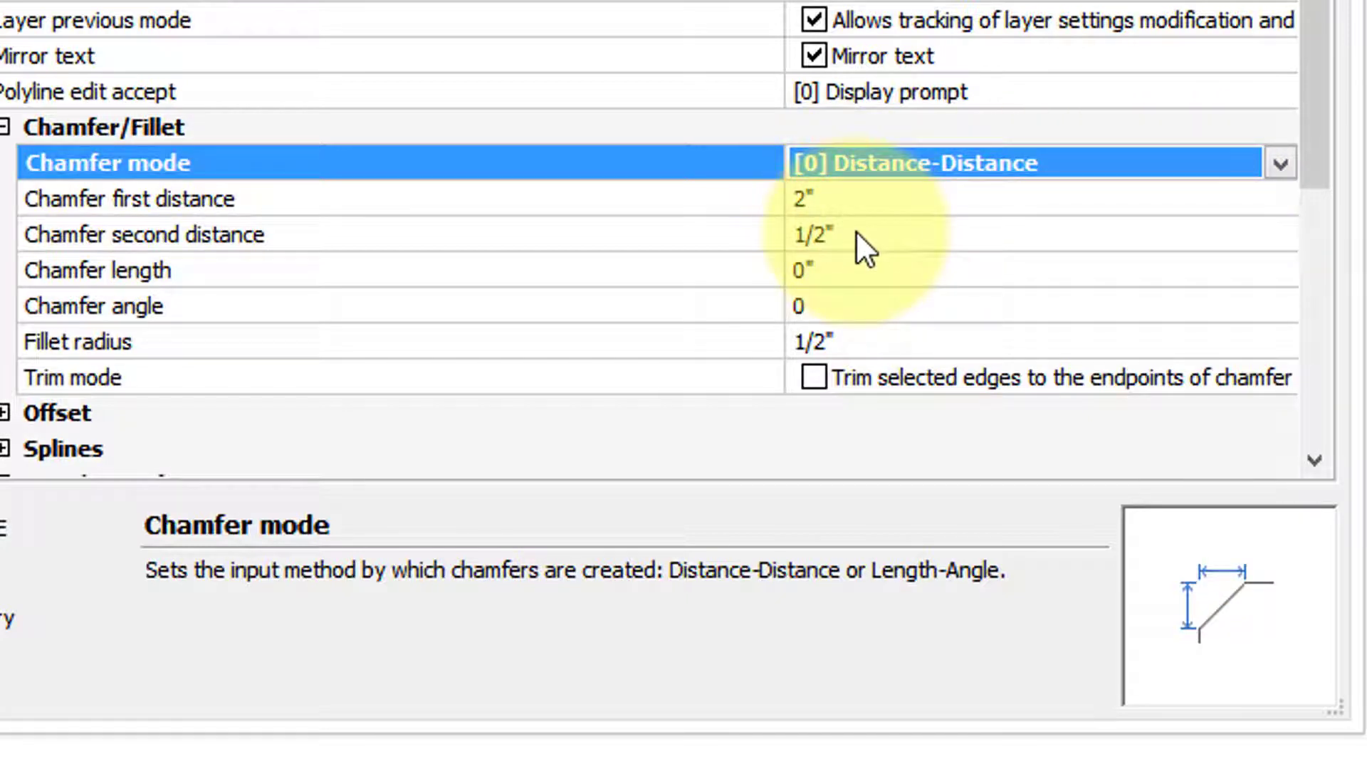
Set the chamfer first distance to 1/2" and chamfer angle to 45
left_click(857, 202)
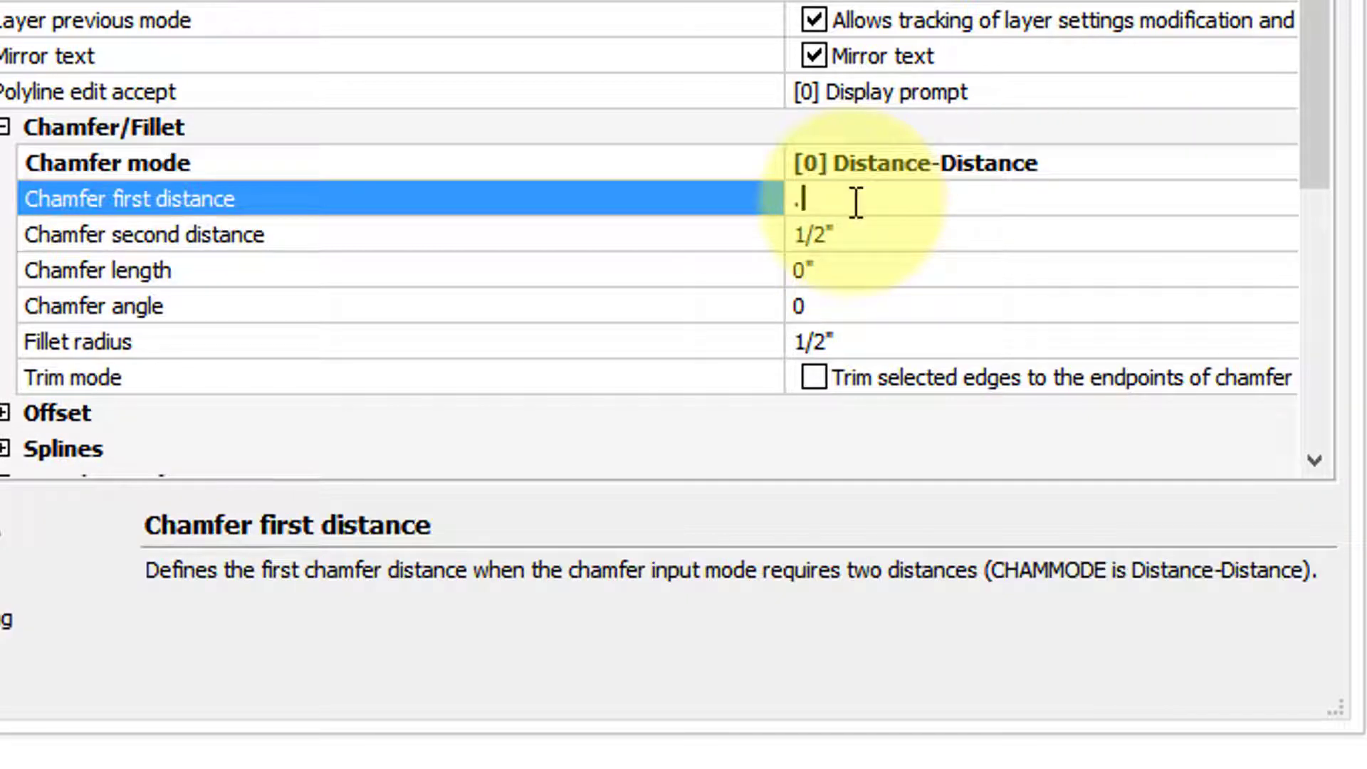
key("Tab")
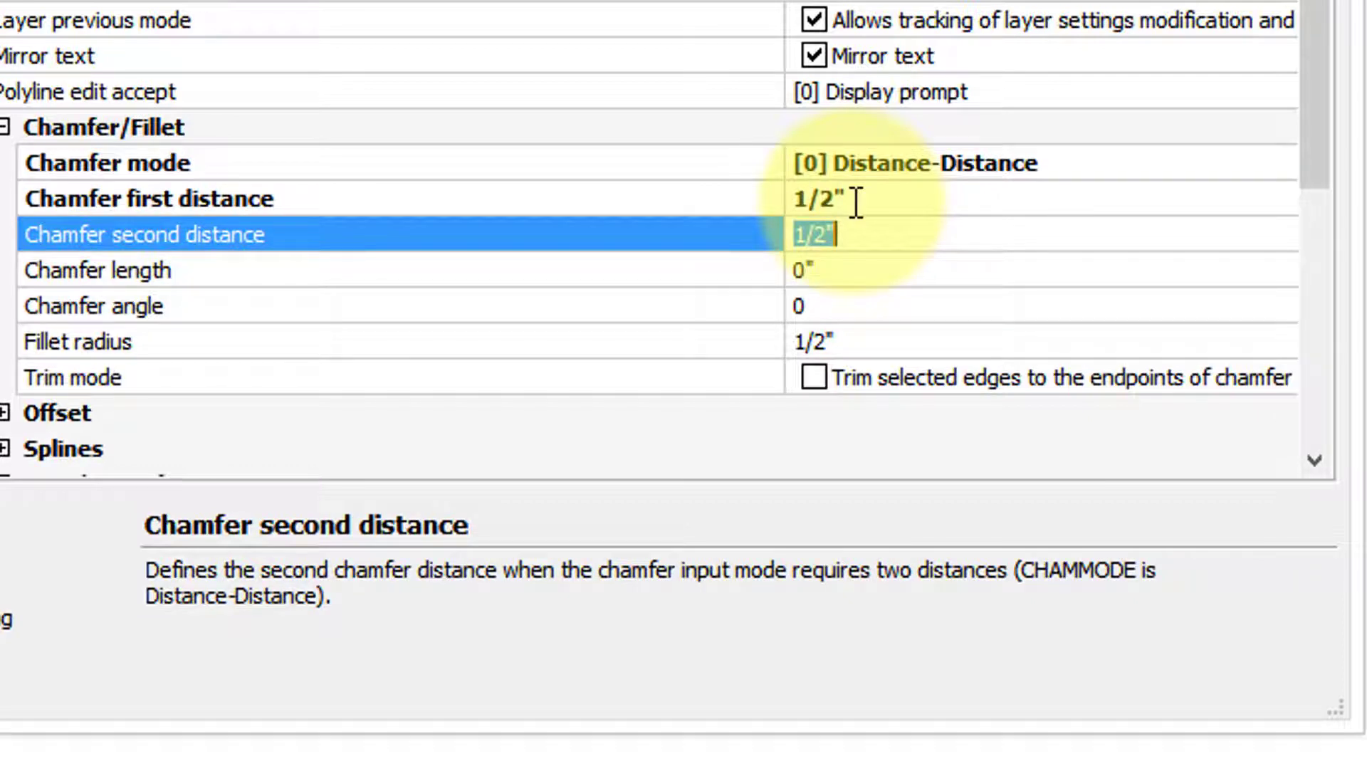
left_click(862, 274)
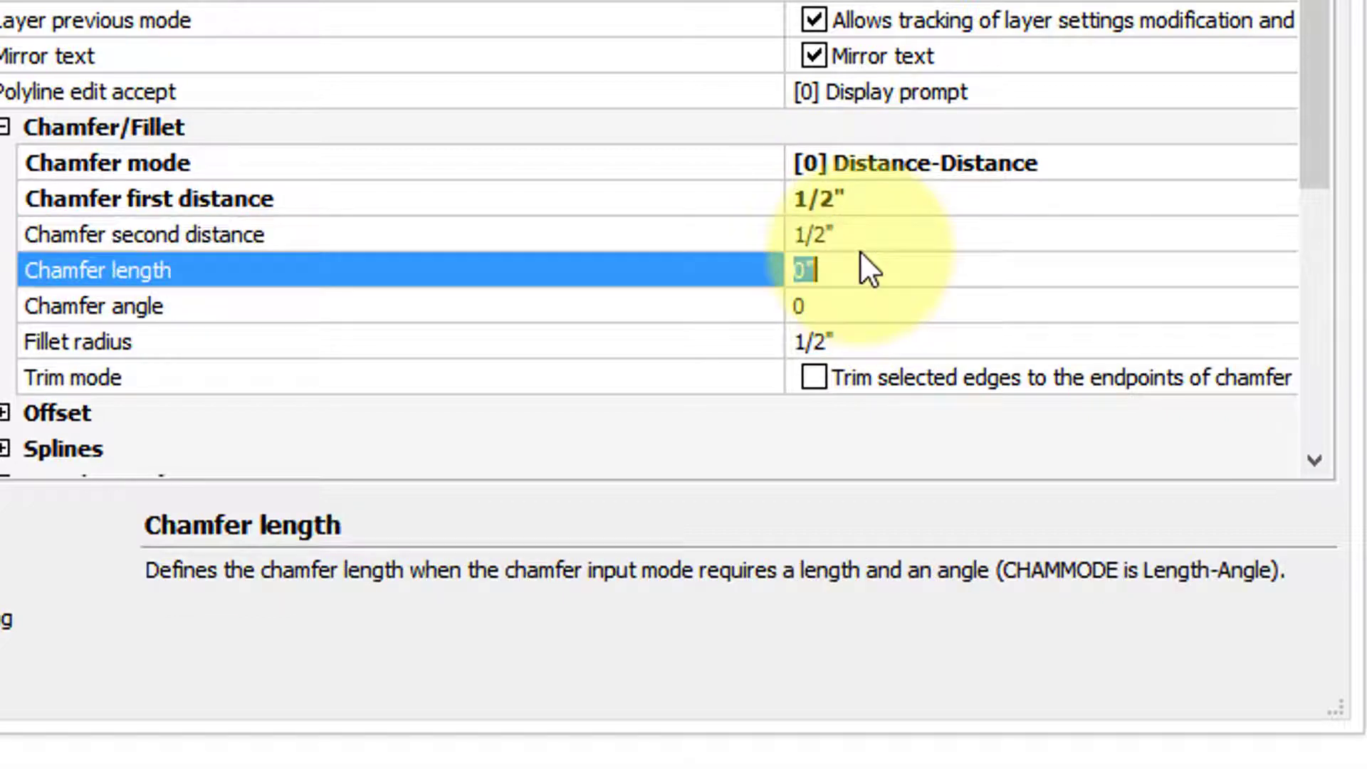
left_click(866, 302)
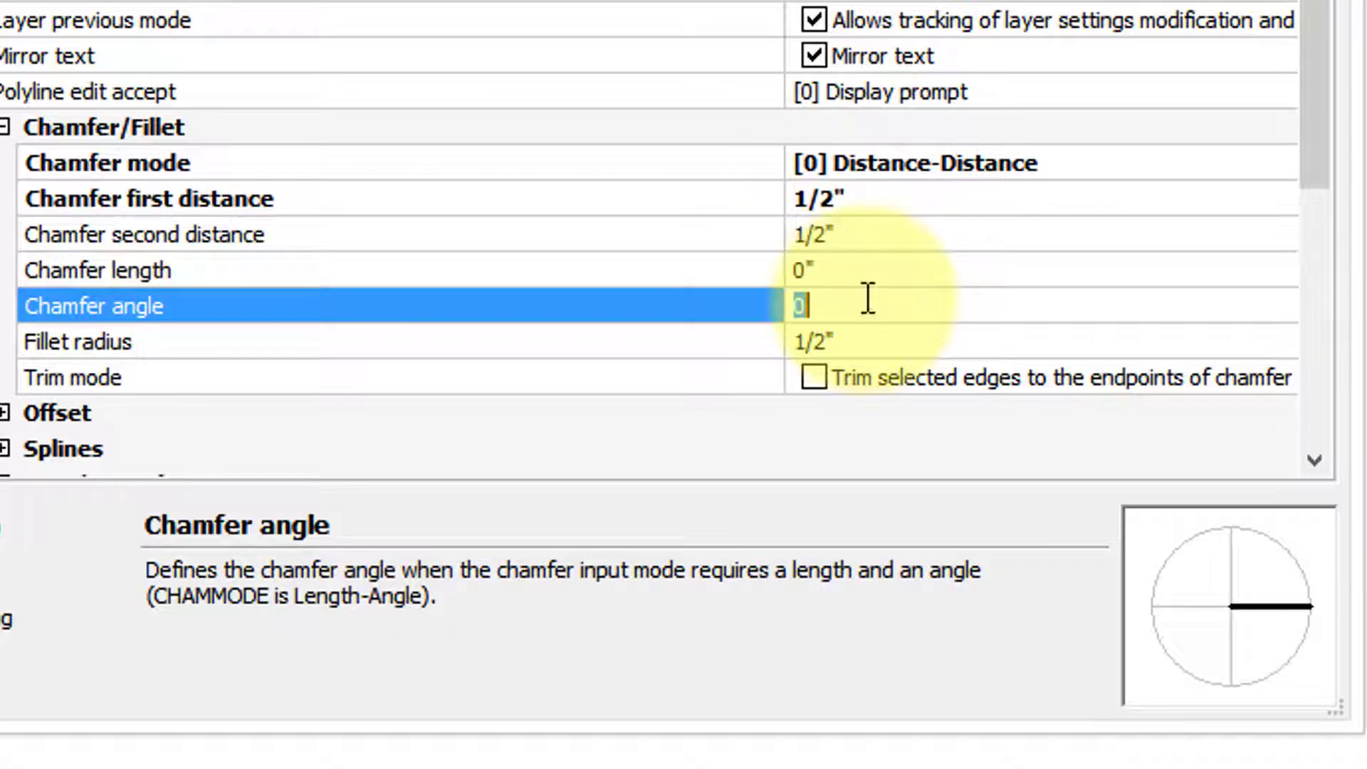
type("45")
key("Return")
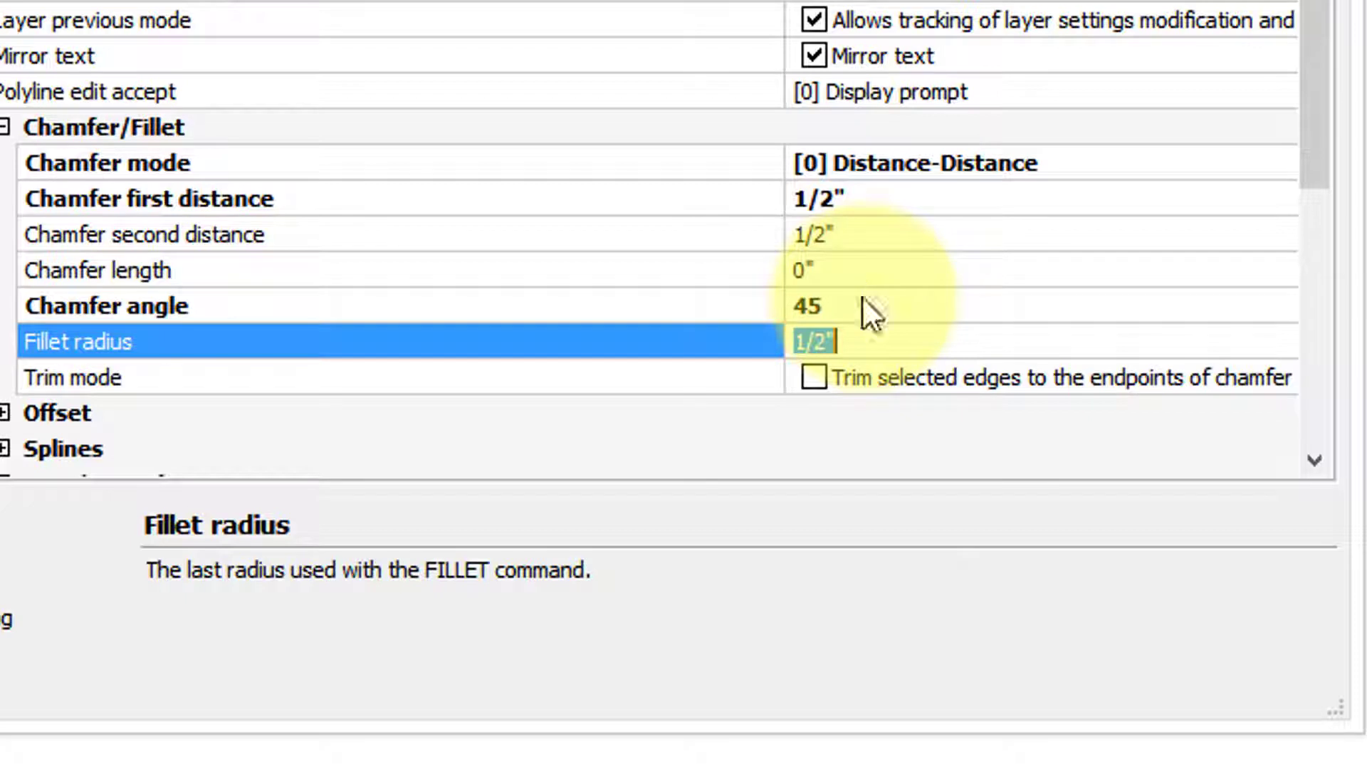